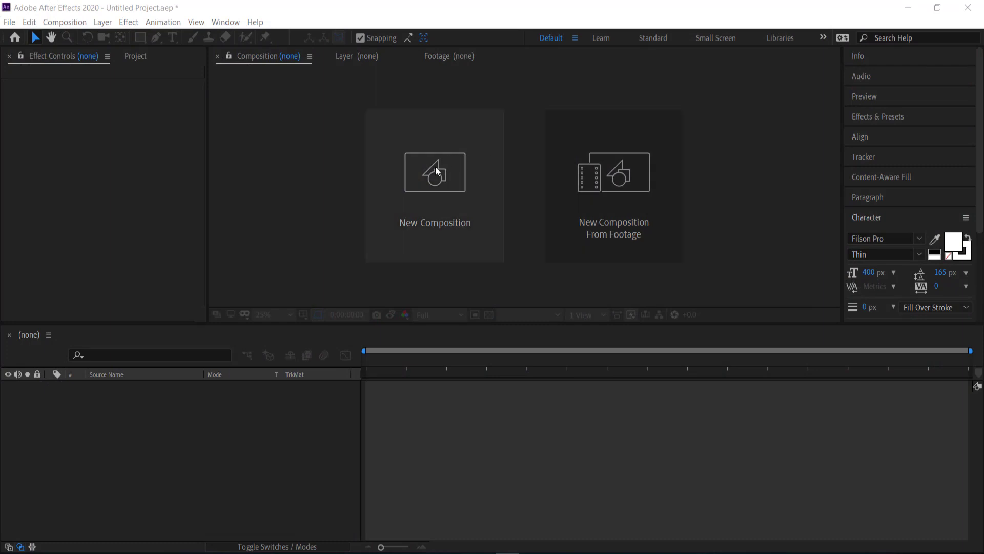
Step: Create an HDTV 1080 24 composition (1920×1080) and add a full-frame Royal Blue solid layer
left_click(434, 175)
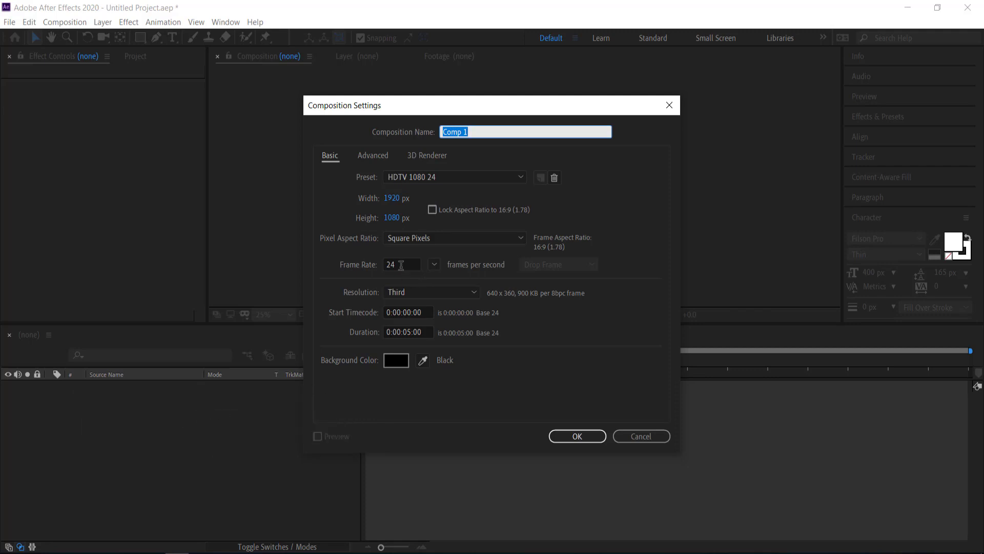
left_click(581, 434)
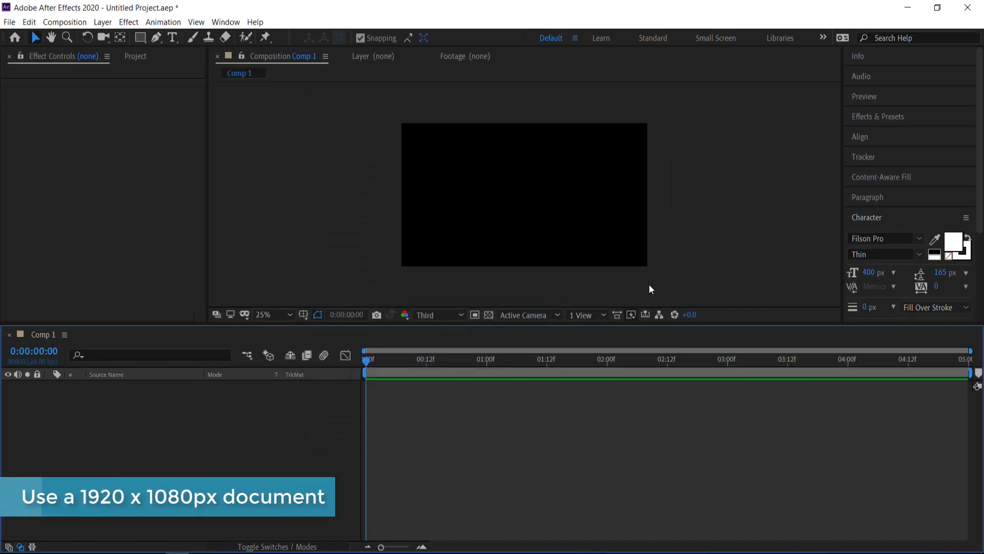
right_click(157, 398)
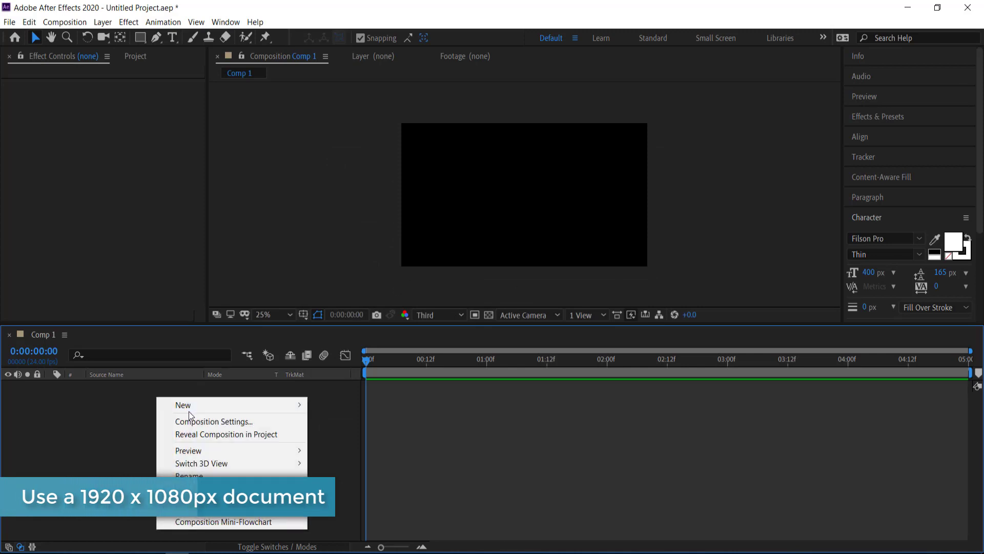
mouse_move(192, 409)
left_click(360, 432)
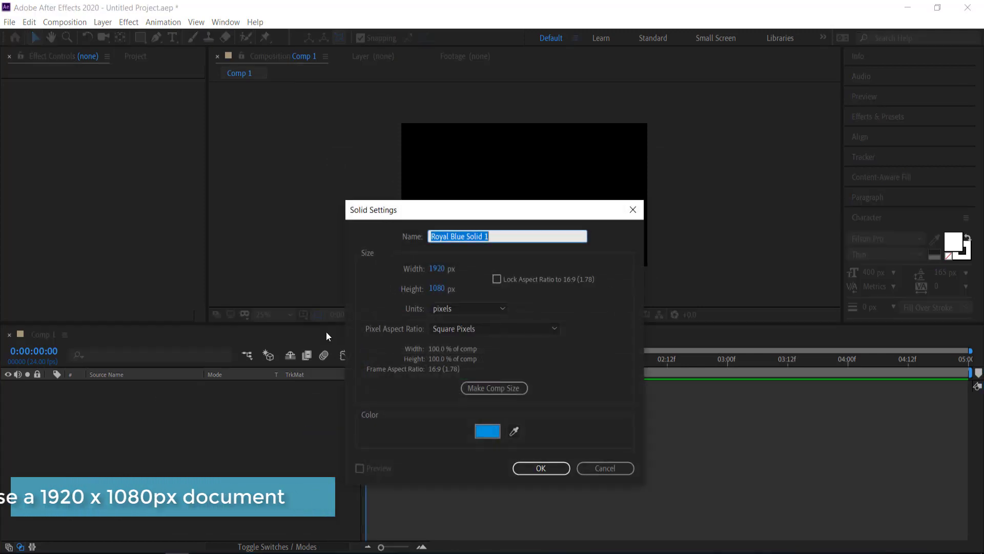
key("Return")
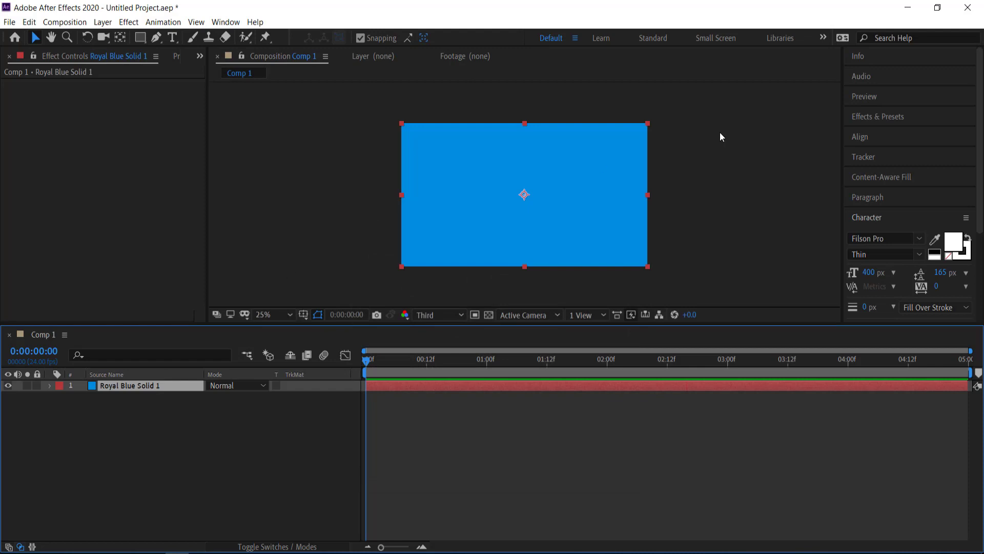
left_click(873, 116)
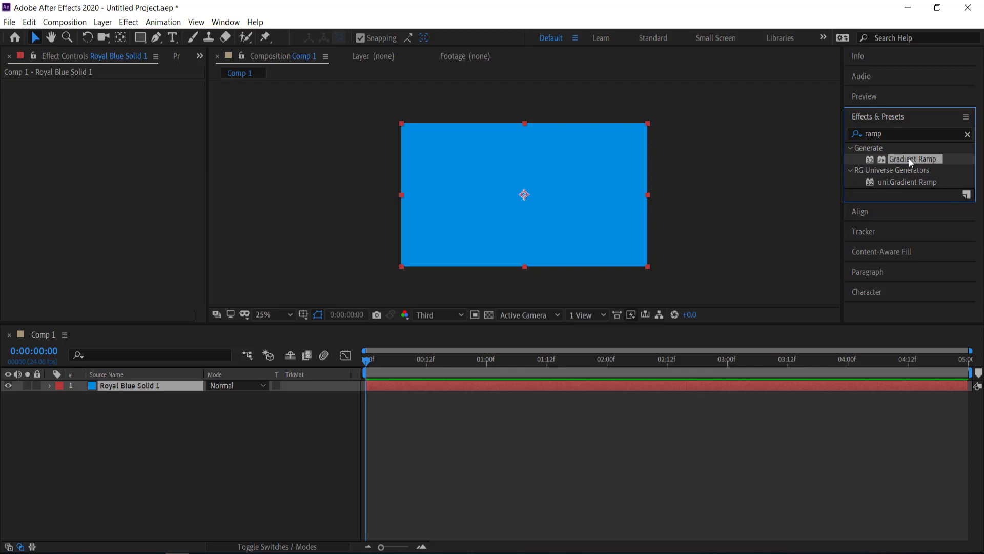
Step: Apply Gradient Ramp to the blue solid, then switch to the Coolors palettes page in Chrome
left_click_drag(909, 158, 460, 173)
key("alt+Tab")
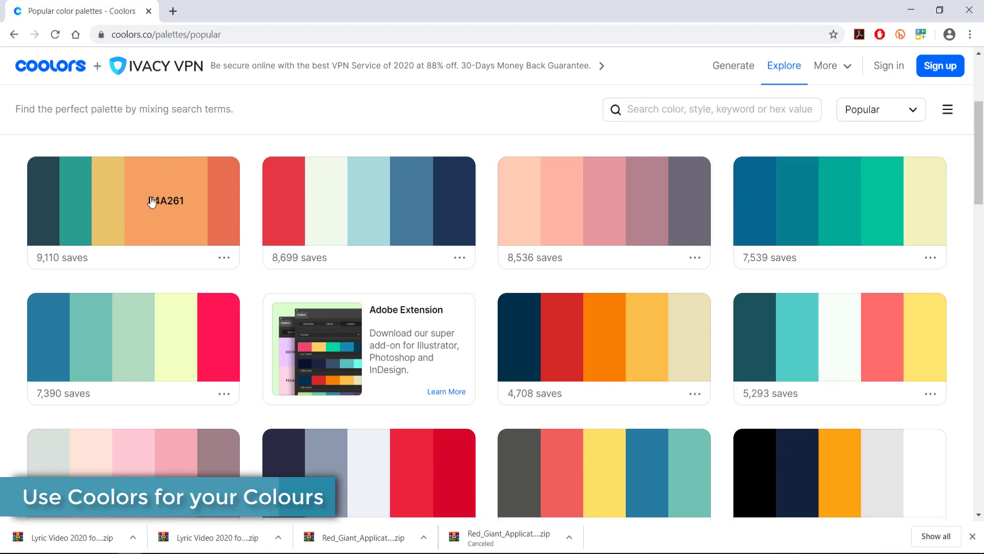
Step: Copy the orange F4A261 colour from a Coolors popular palette
left_click(167, 205)
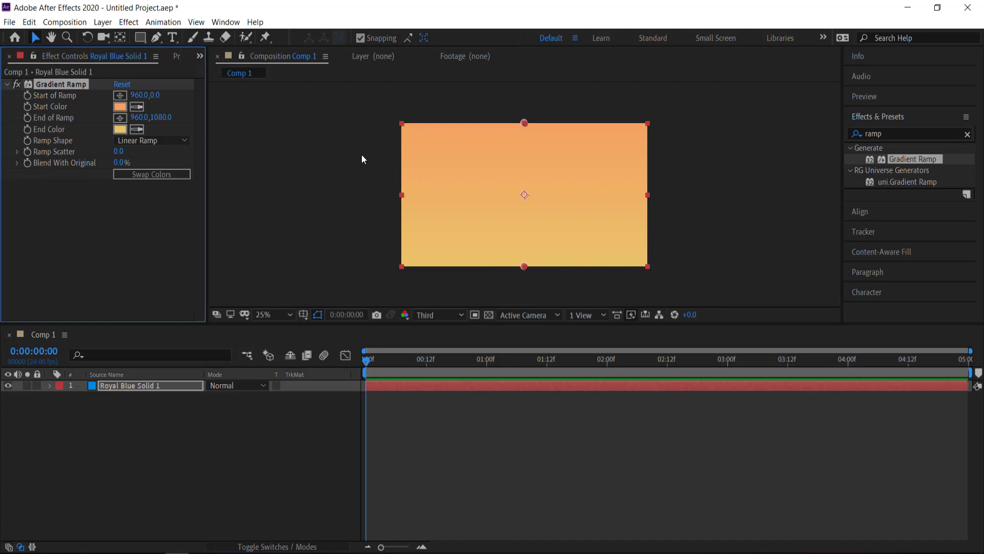
Step: Add a text layer reading 'bold' in the middle of the frame
left_click(174, 39)
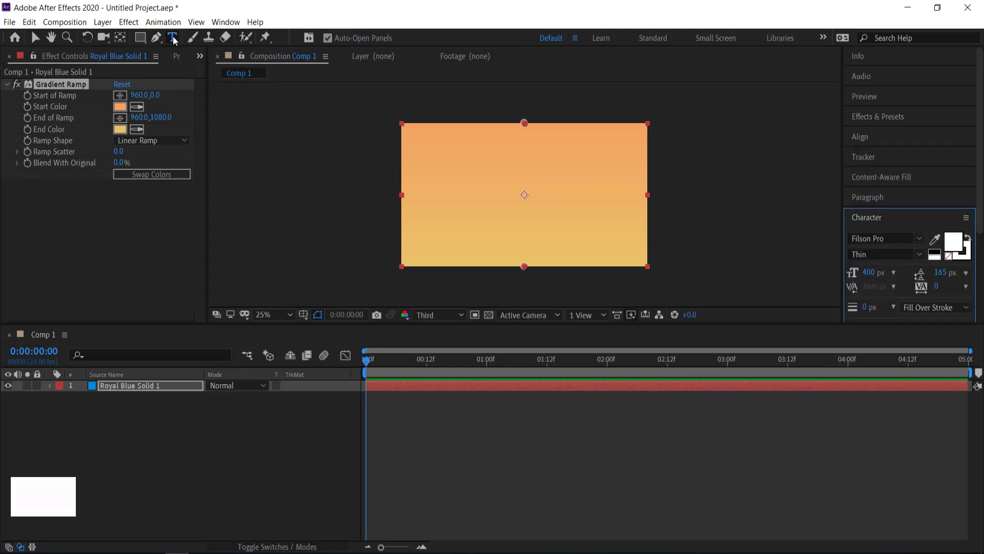
left_click(483, 195)
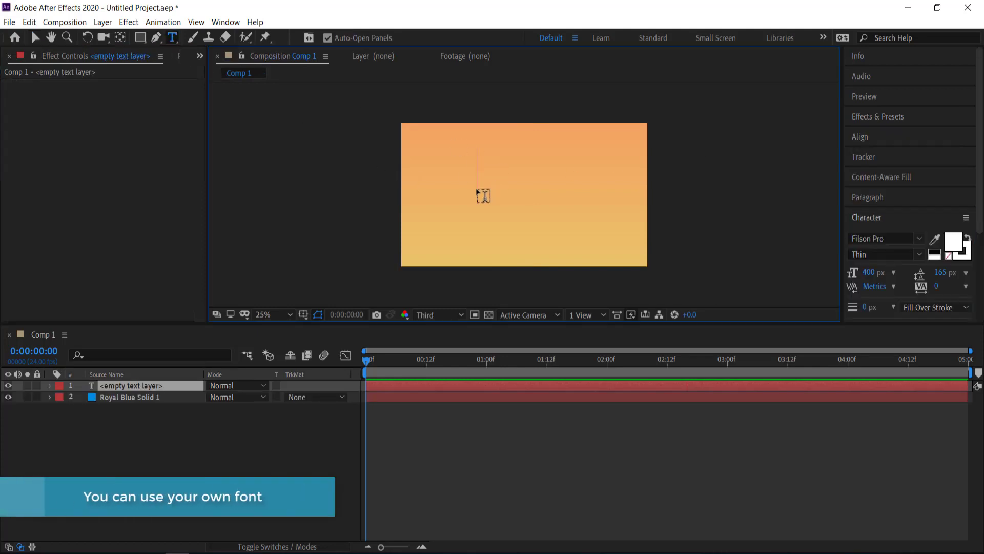
type("bold")
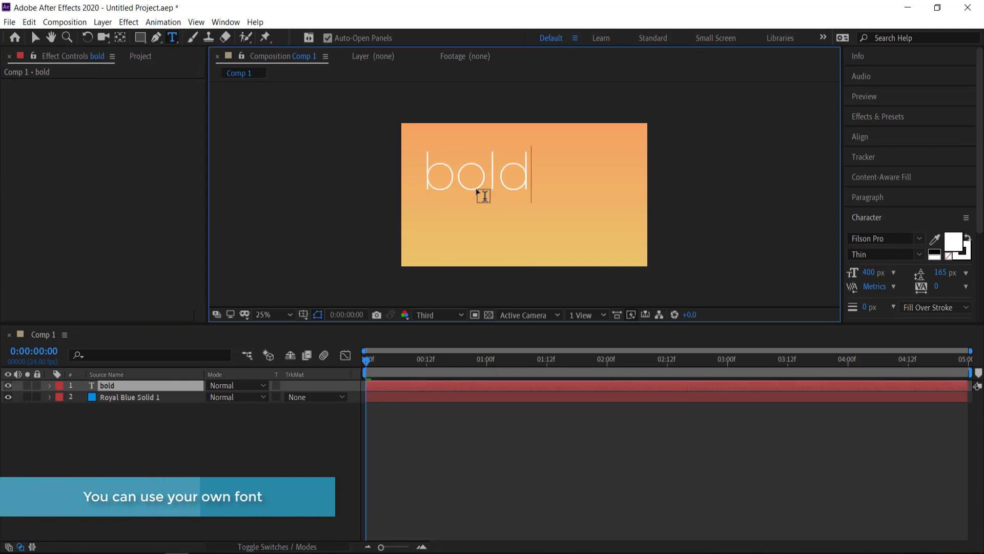
Step: Compare the Black and Thin weights on the word, leaving it in Filson Pro Thin
double_click(471, 177)
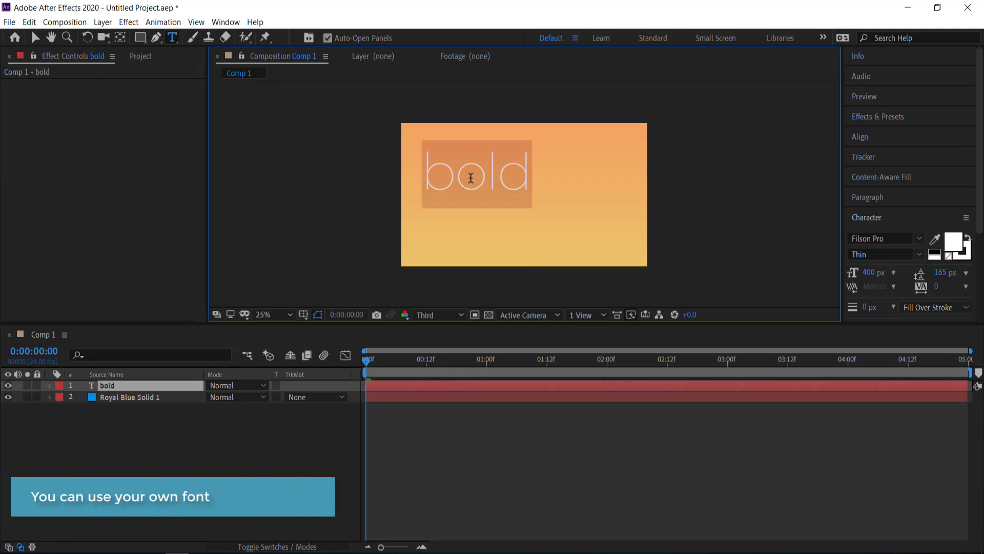
left_click(921, 255)
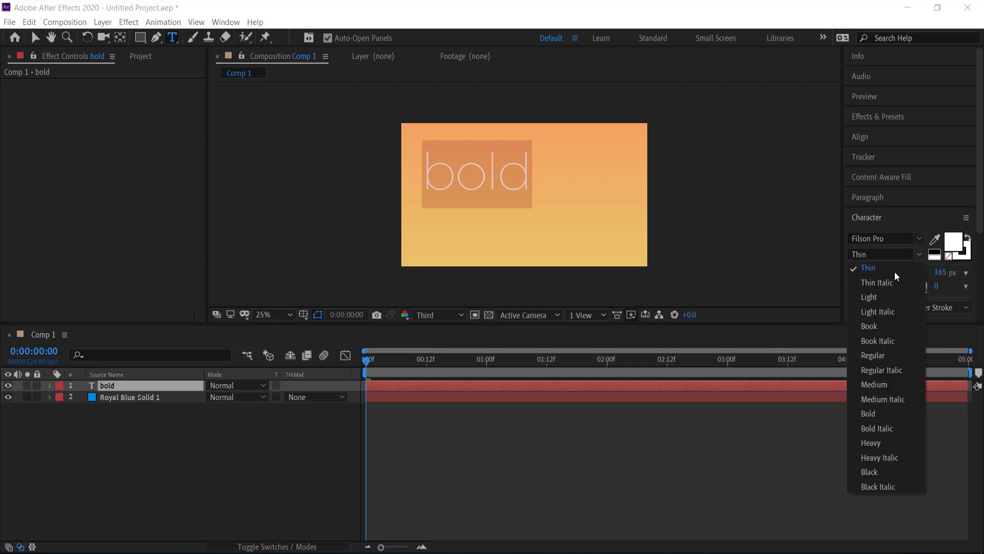
left_click(872, 472)
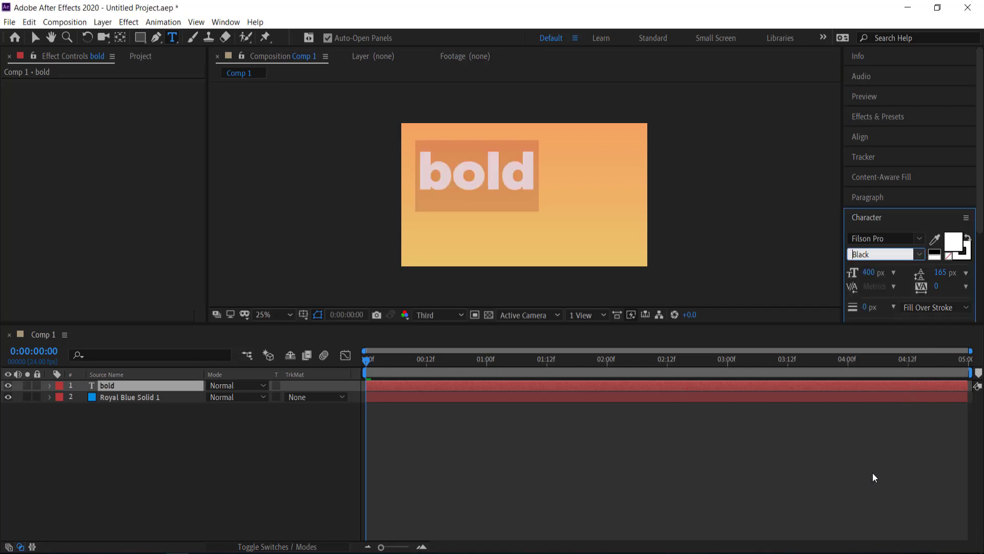
left_click(917, 256)
left_click(870, 269)
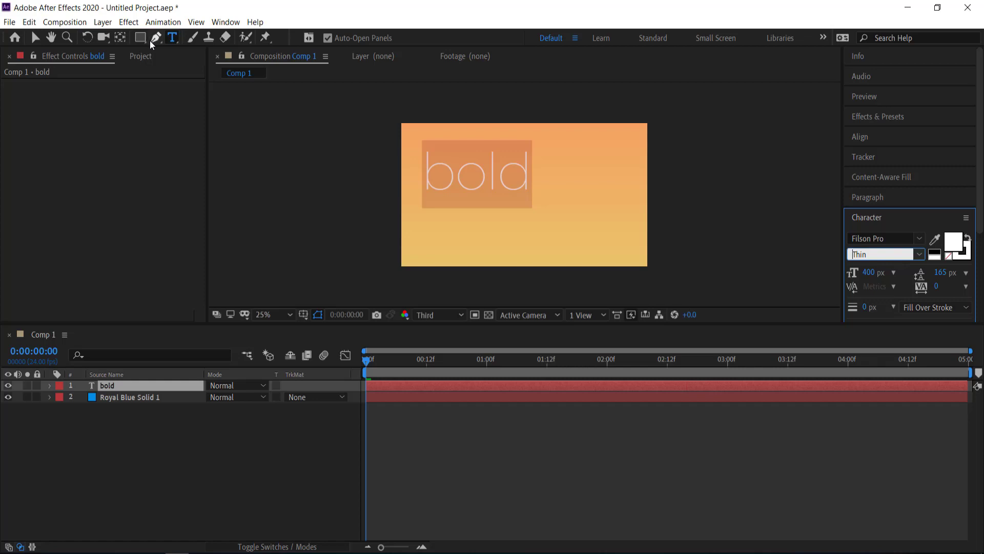
Step: Centre the word horizontally and vertically in the composition
left_click(120, 37)
left_click(860, 136)
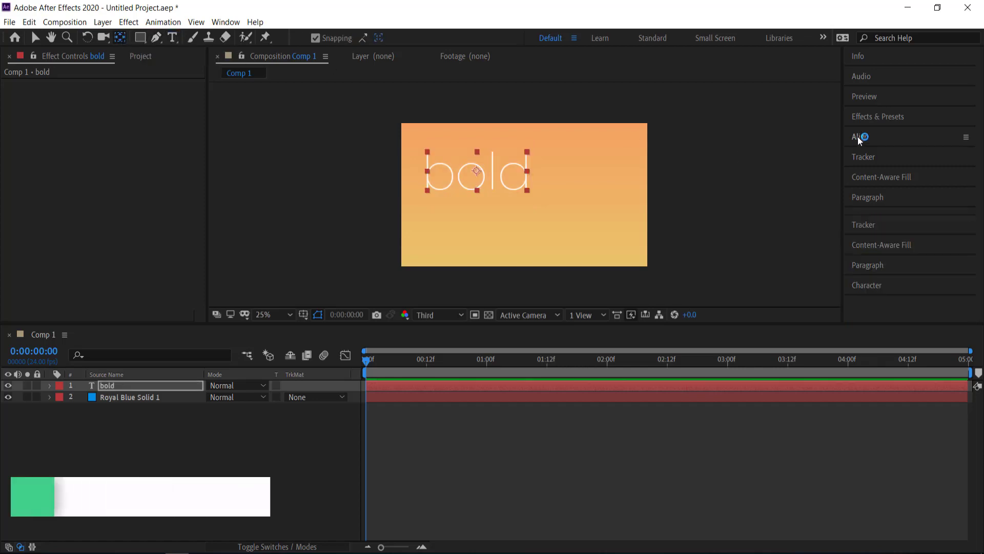
left_click(878, 171)
left_click(943, 170)
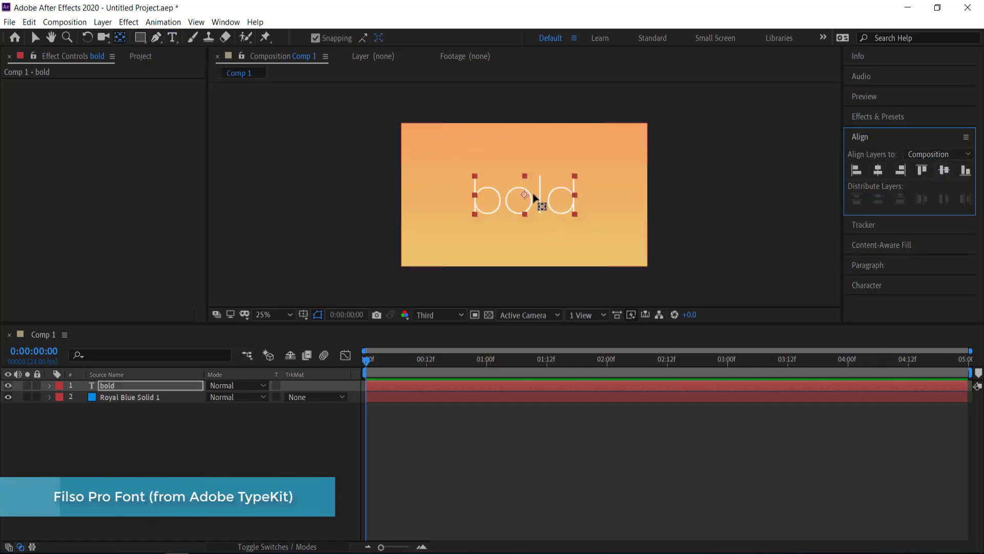
left_click(171, 438)
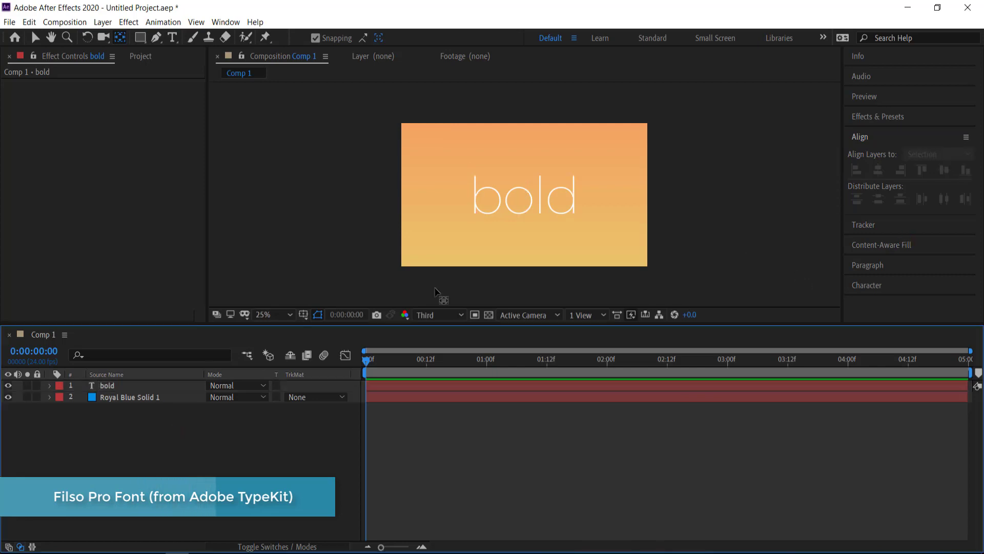
Step: Rename the text layer 'thin'
left_click(106, 383)
key("Return")
type("thin")
key("Return")
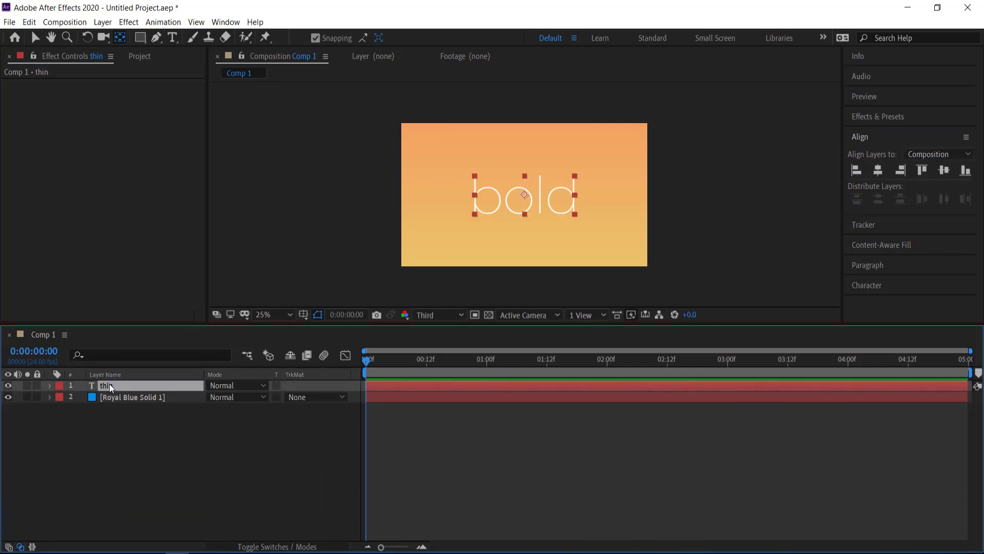
Step: Duplicate the 'thin' layer as 'thin 2' and select the top copy's text
key("ctrl+d")
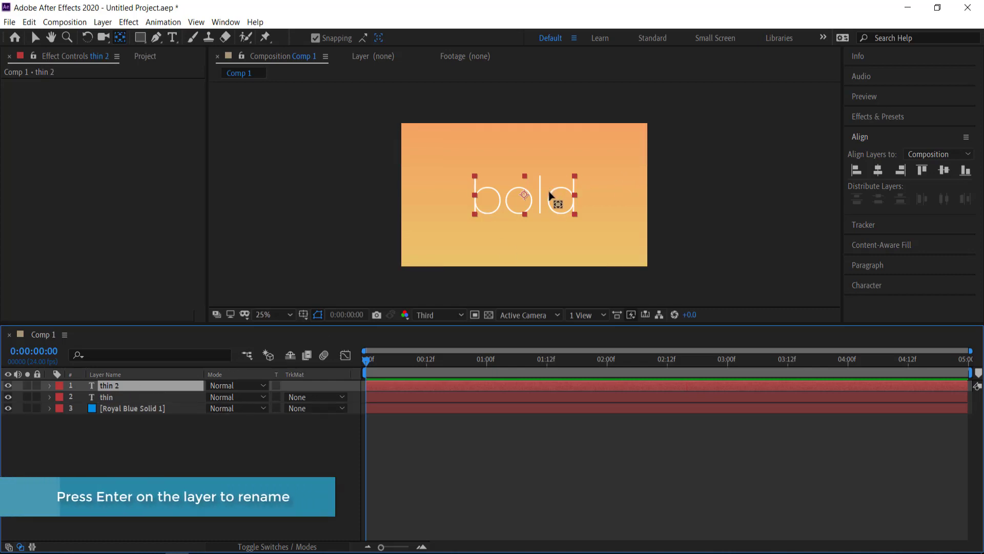
left_click(489, 197)
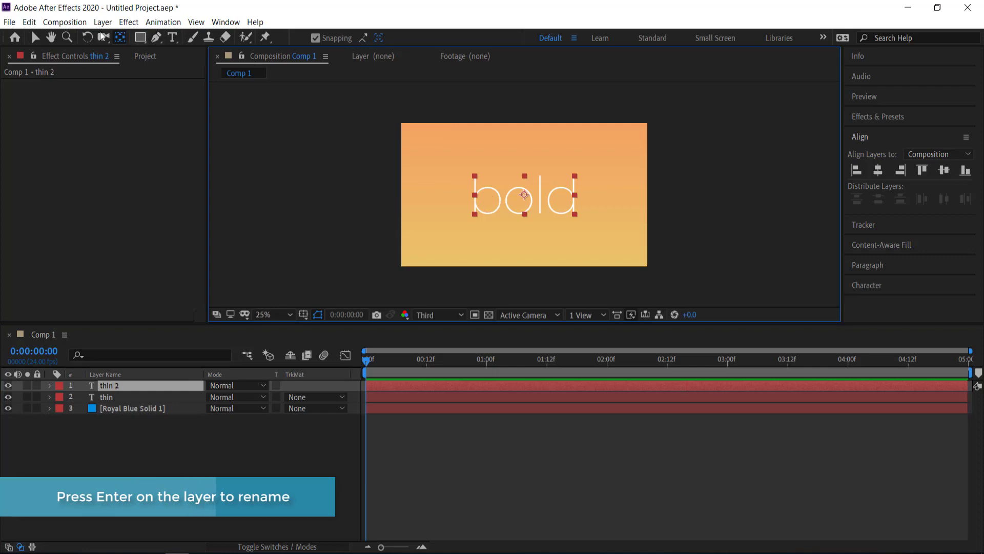
left_click(35, 37)
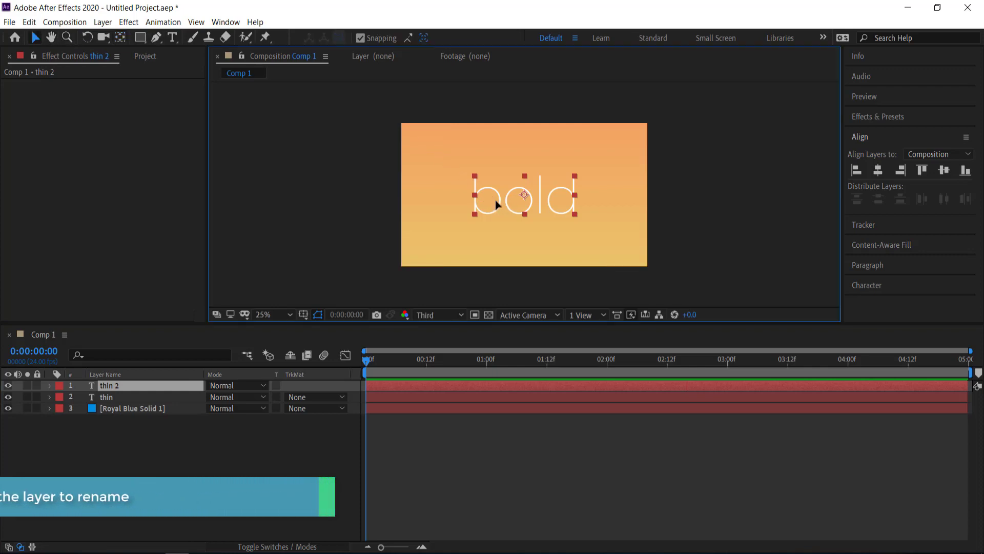
double_click(509, 199)
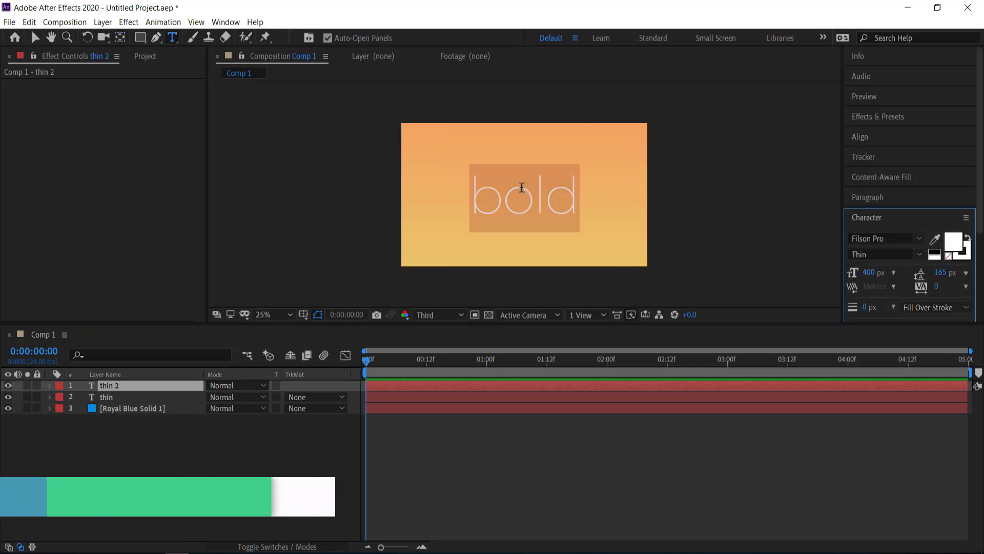
Step: Set the top copy's text to the Filson Pro Black weight
left_click(917, 254)
left_click(877, 472)
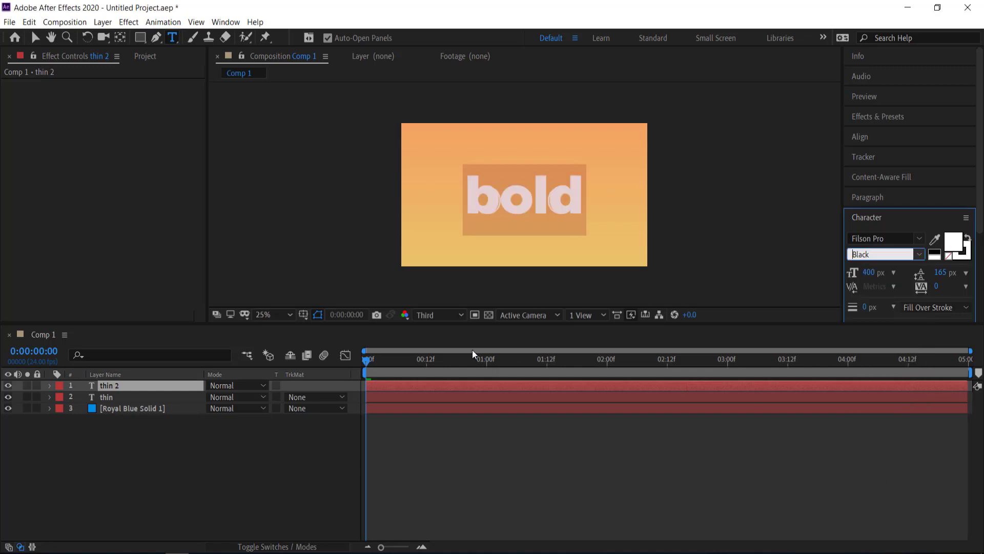
left_click(121, 441)
Step: Rename the top copy's layer 'bold'
left_click(113, 385)
key("Return")
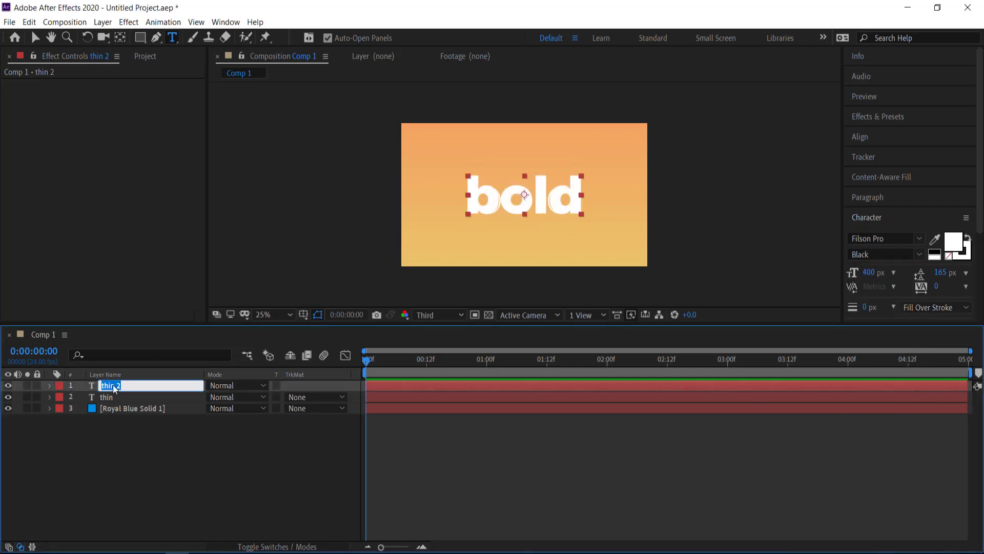
type("bold")
key("Return")
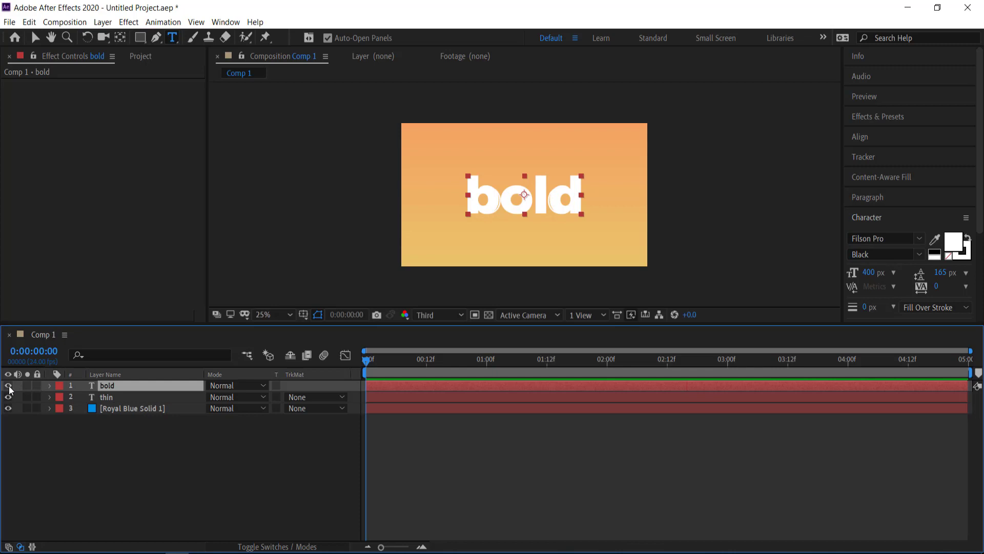
left_click(243, 490)
Step: Convert both the thin and bold text layers into shape outlines
right_click(107, 396)
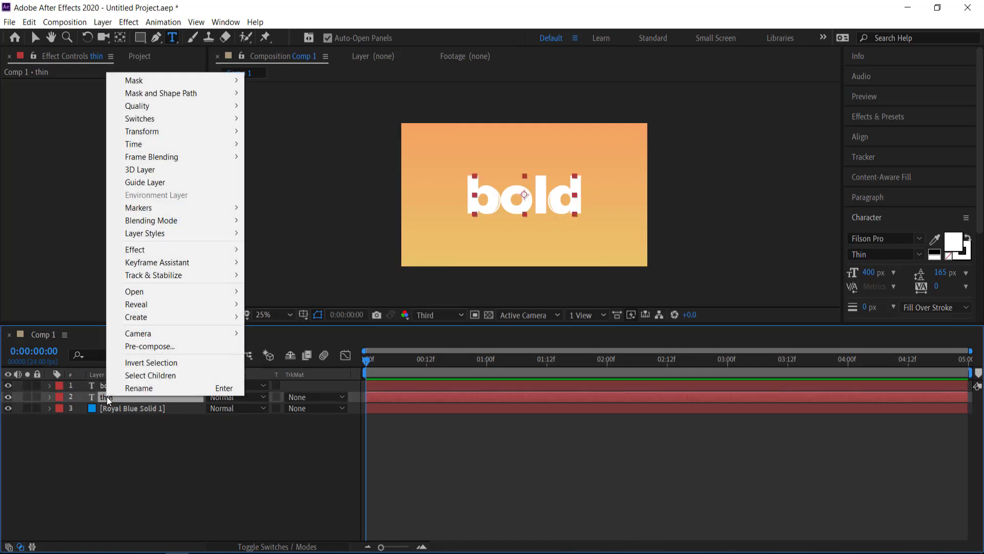
mouse_move(178, 318)
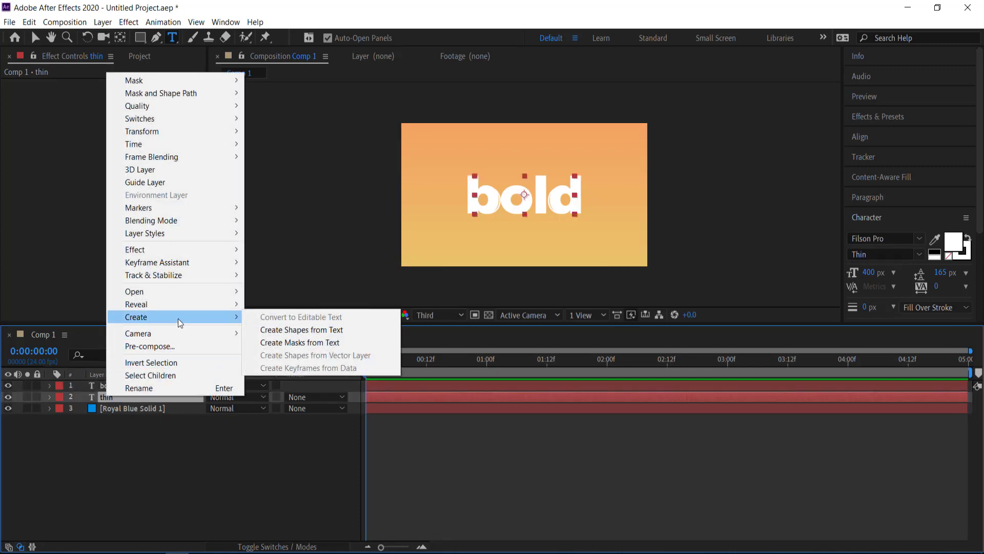
left_click(308, 331)
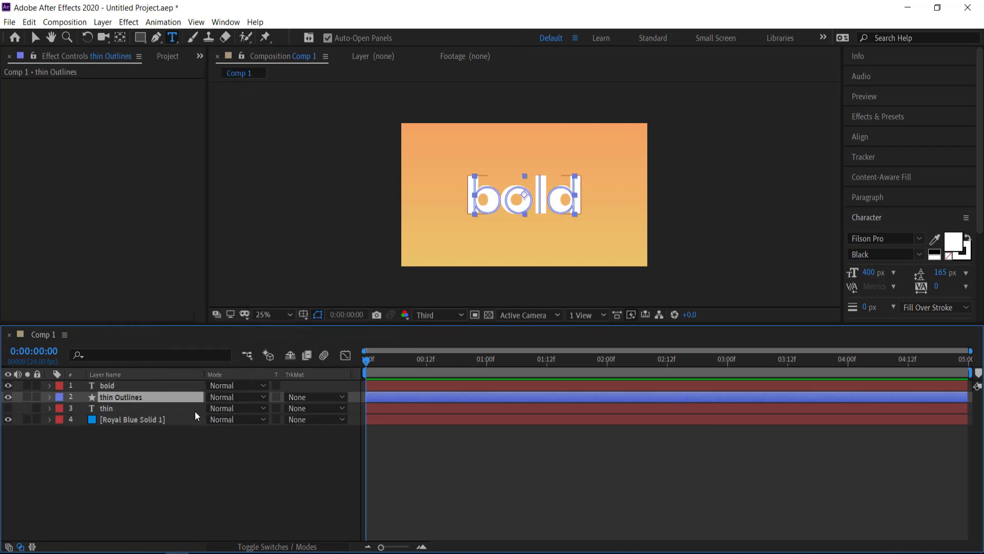
right_click(109, 386)
mouse_move(167, 310)
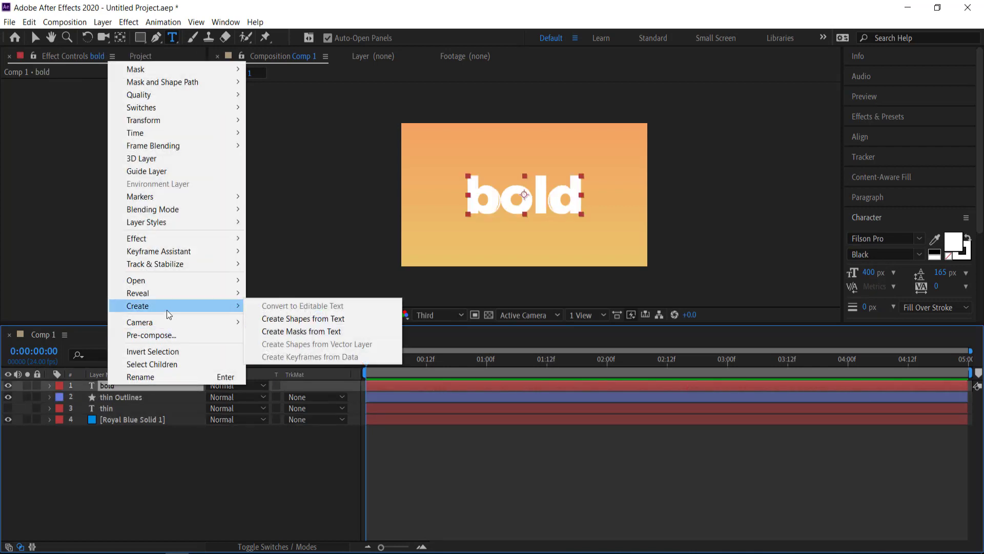
left_click(323, 321)
Step: Place thin Outlines just below bold Outlines, toggle bold Outlines visibility to check beneath, and select thin Outlines
left_click_drag(108, 409, 112, 392)
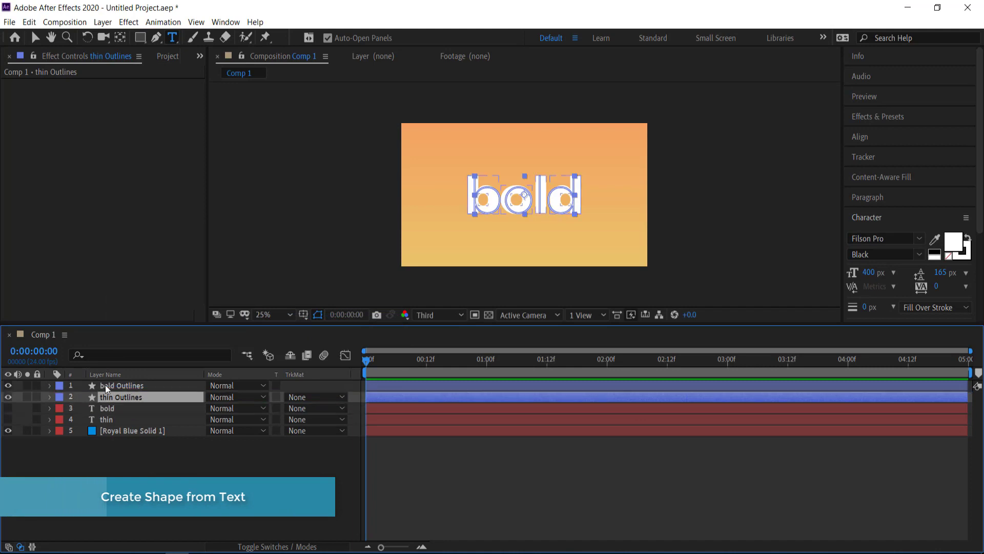
left_click(8, 385)
left_click(8, 385)
key("v")
left_click(403, 227)
left_click(8, 385)
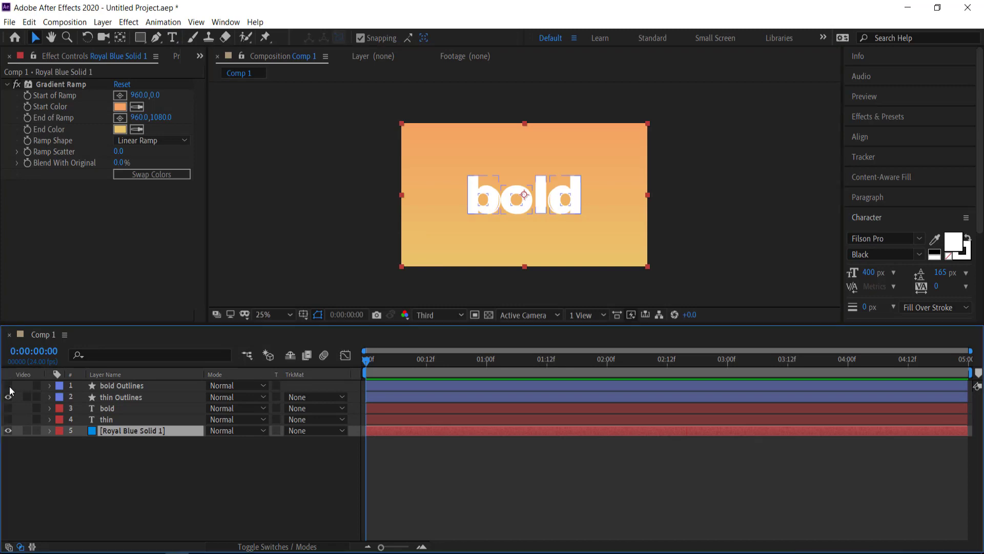
left_click(8, 385)
left_click(109, 397)
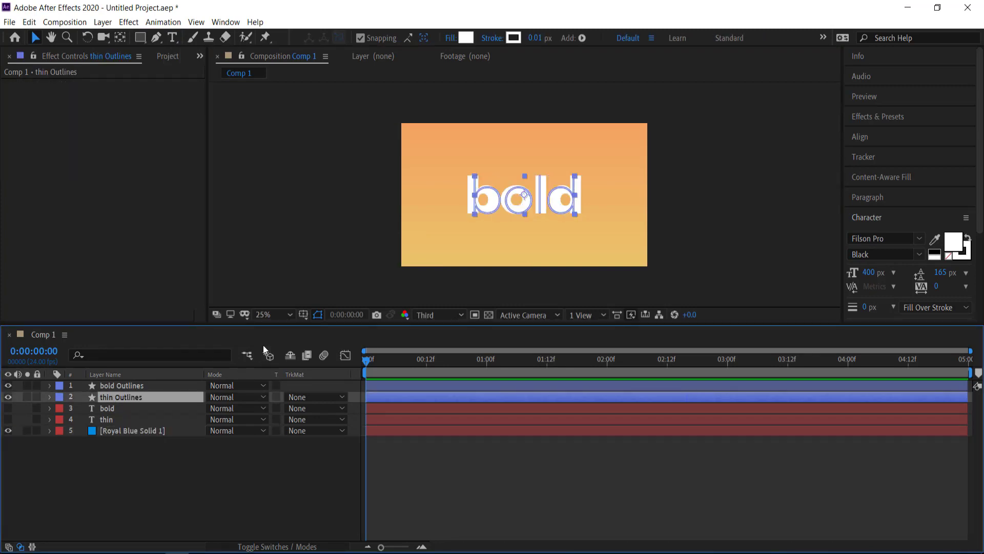
Step: Add frame-0 Path keyframes to both b sub-paths of thin Outlines
left_click(49, 397)
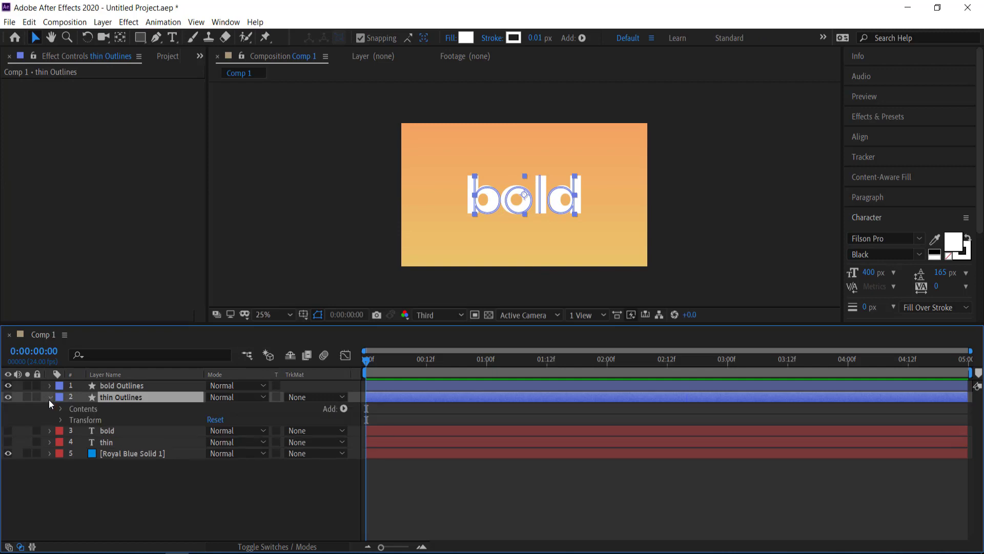
left_click(60, 408)
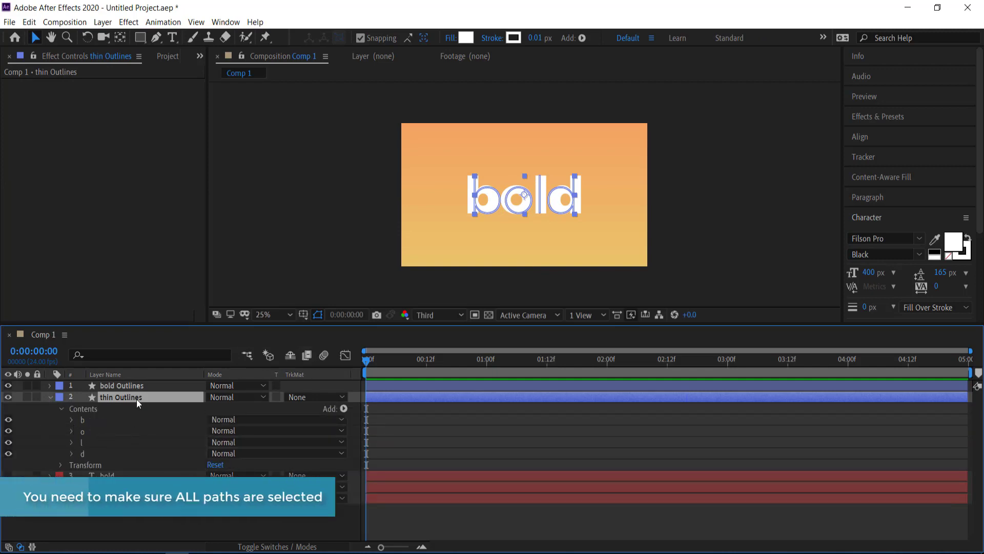
left_click(71, 420)
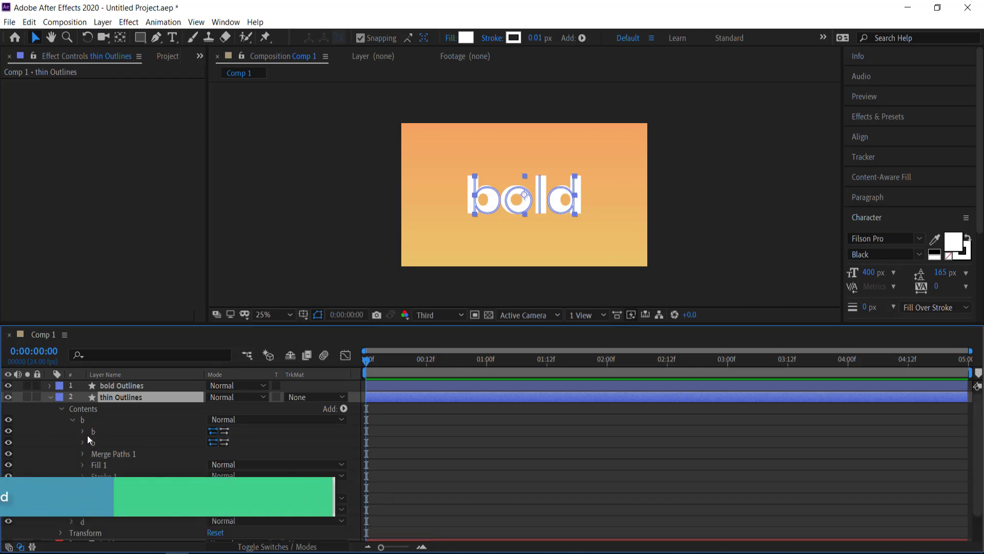
left_click(82, 430)
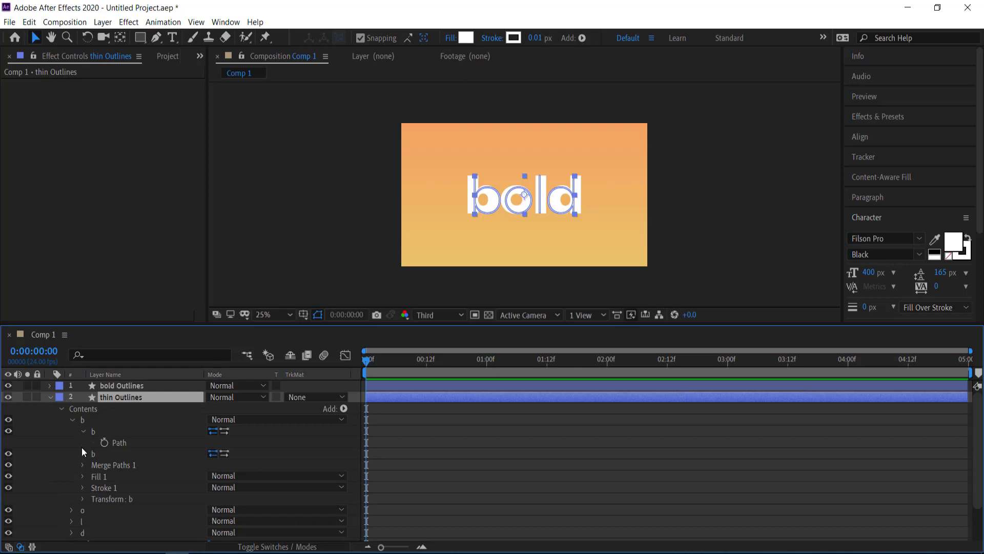
left_click(82, 454)
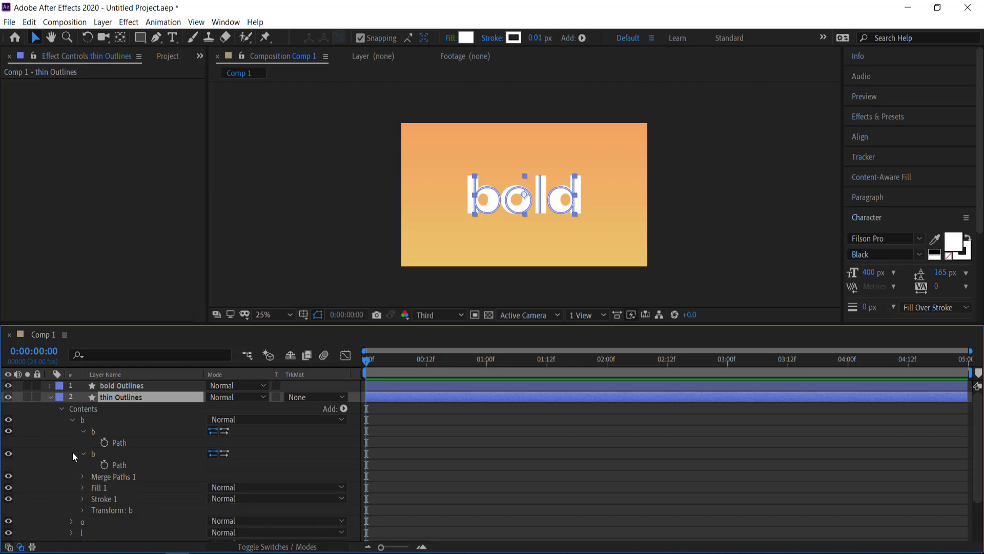
left_click(104, 442)
left_click(105, 465)
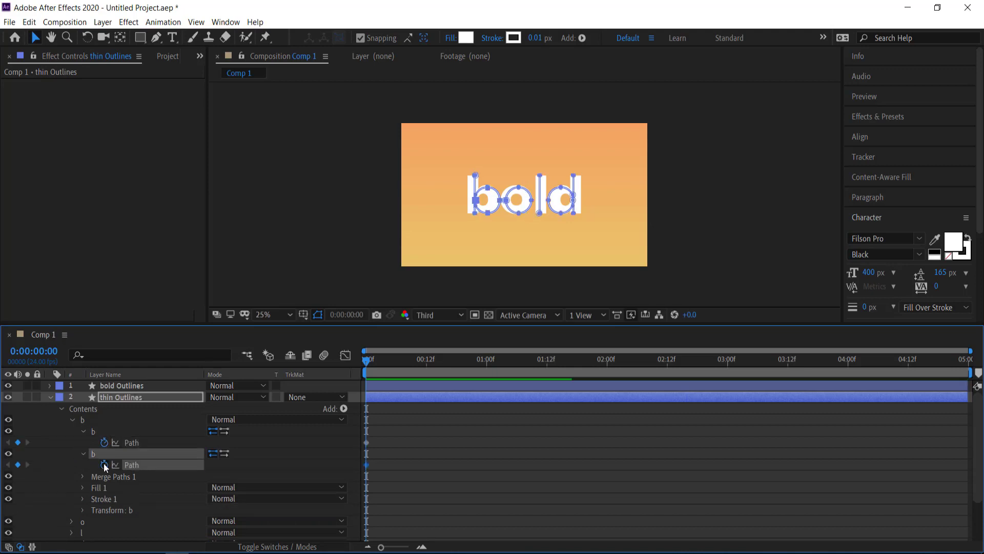
Step: Add frame-0 Path keyframes to both o sub-paths of thin Outlines
scroll(140, 454, "down", 2)
left_click(71, 487)
scroll(88, 487, "down", 1)
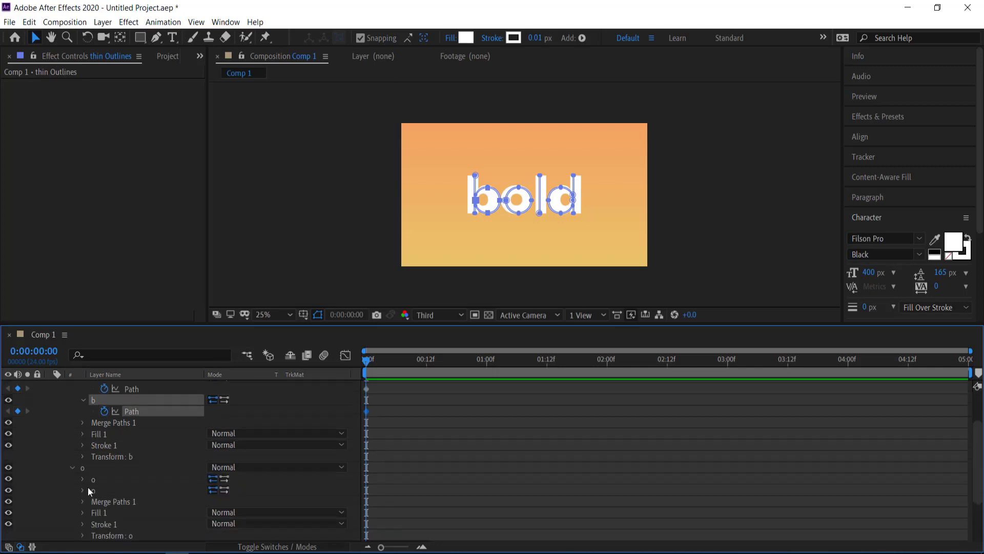
left_click(83, 479)
left_click(83, 501)
left_click(105, 490)
left_click(104, 512)
Step: Keyframe the l path at frame 0 and show only the keyframed Path properties
scroll(124, 482, "down", 2)
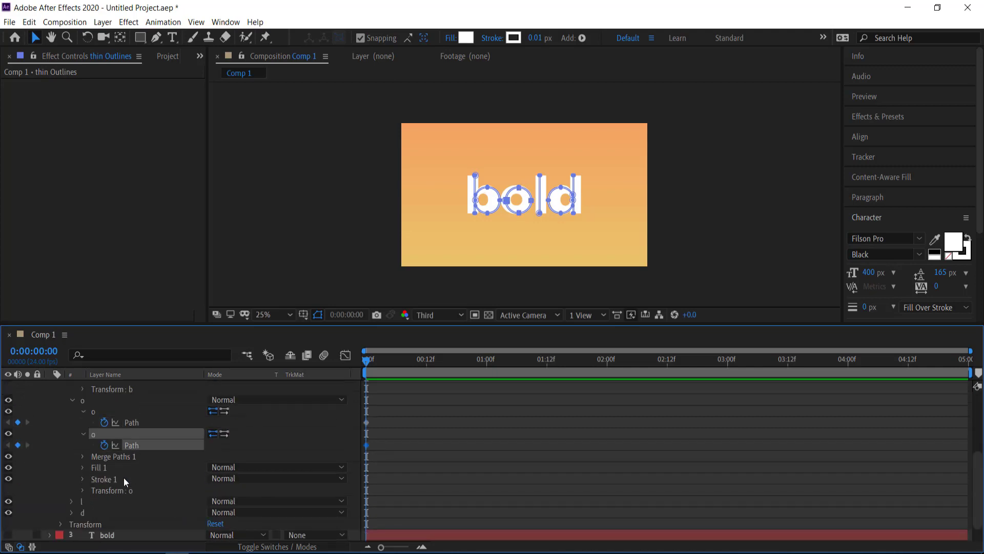
left_click(71, 501)
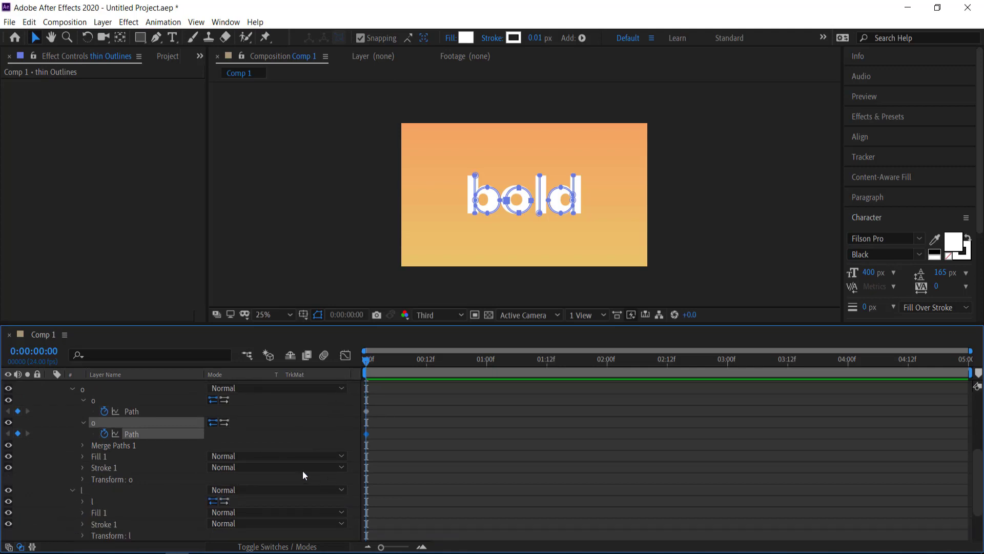
left_click(82, 500)
left_click(104, 512)
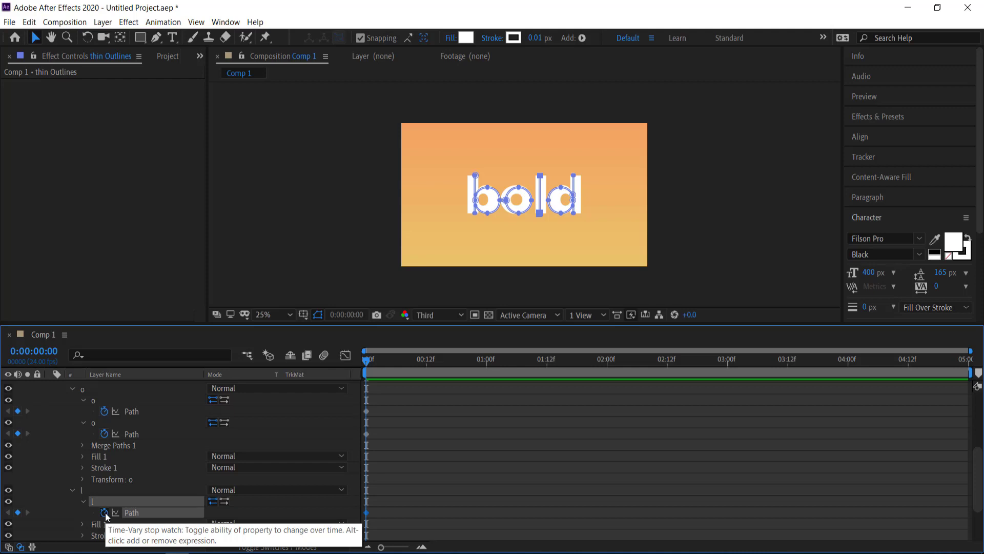
scroll(129, 480, "down", 2)
scroll(139, 454, "up", 6)
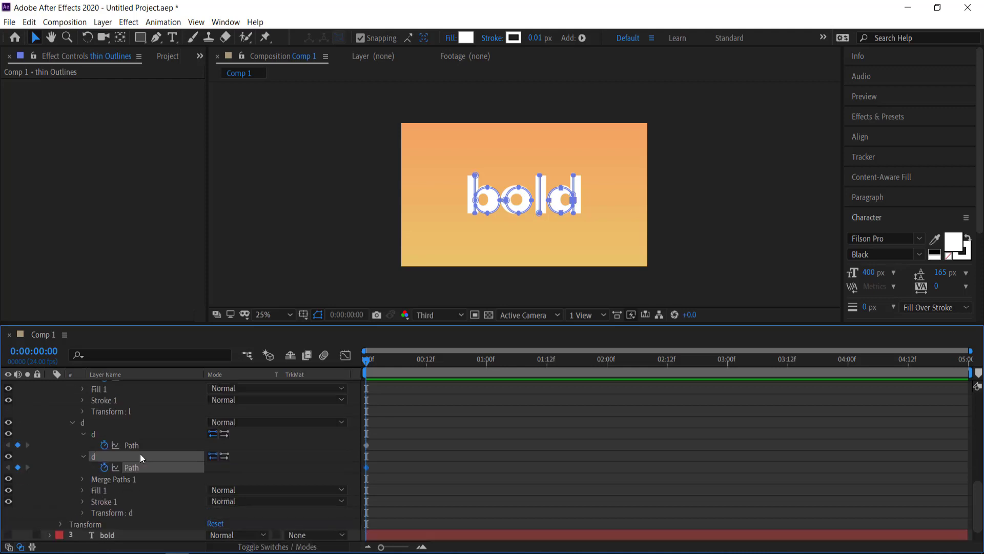
scroll(125, 407, "up", 4)
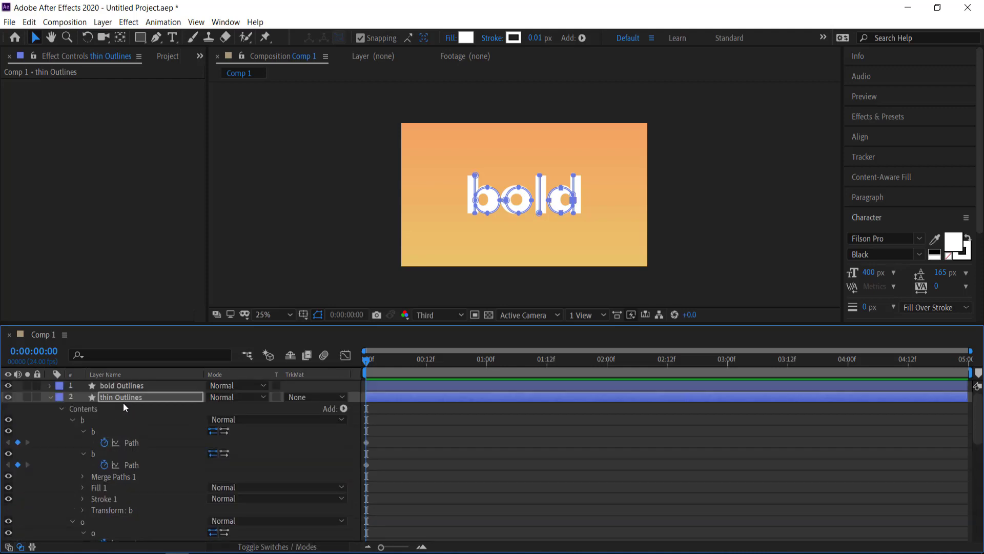
key("u")
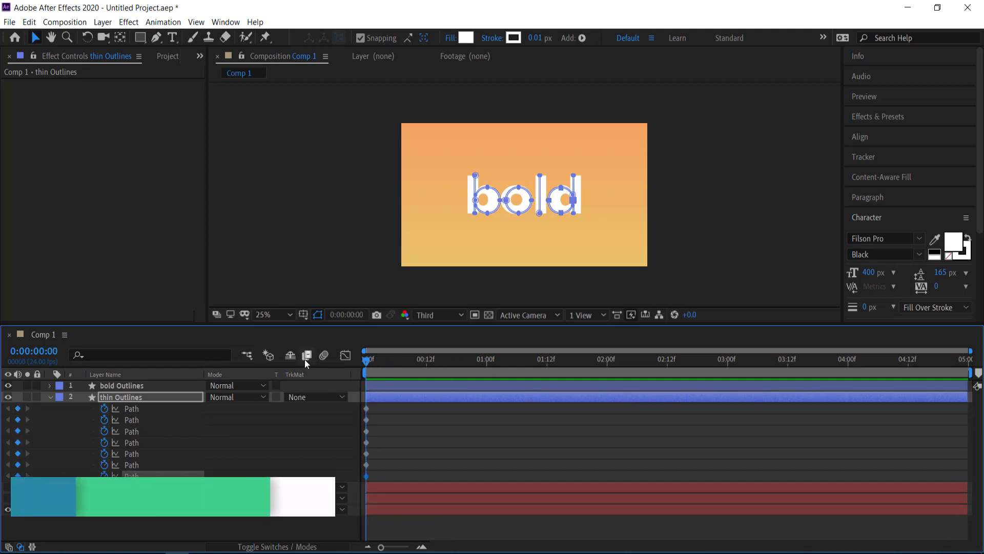
left_click(128, 384)
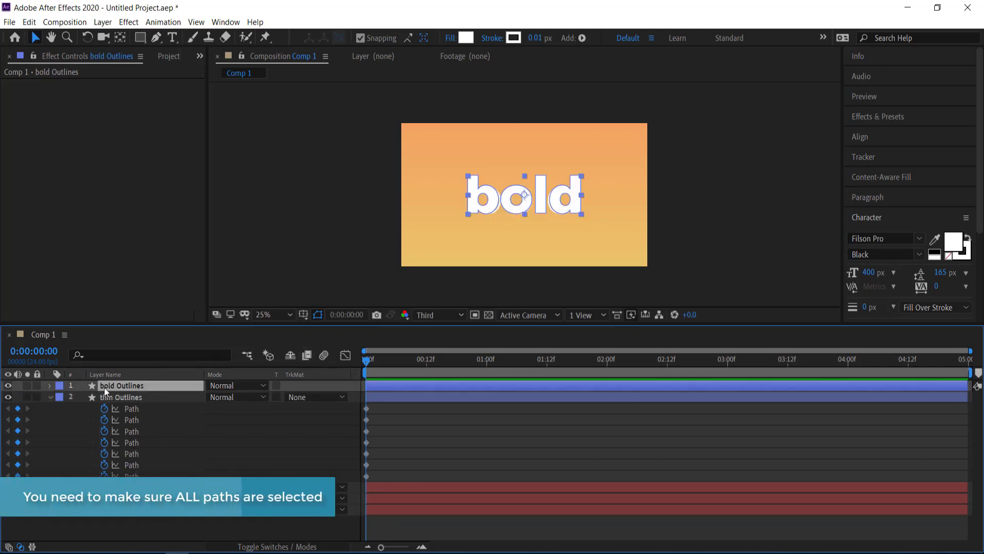
Step: Add frame-0 Path keyframes to both b sub-paths of bold Outlines
left_click(49, 385)
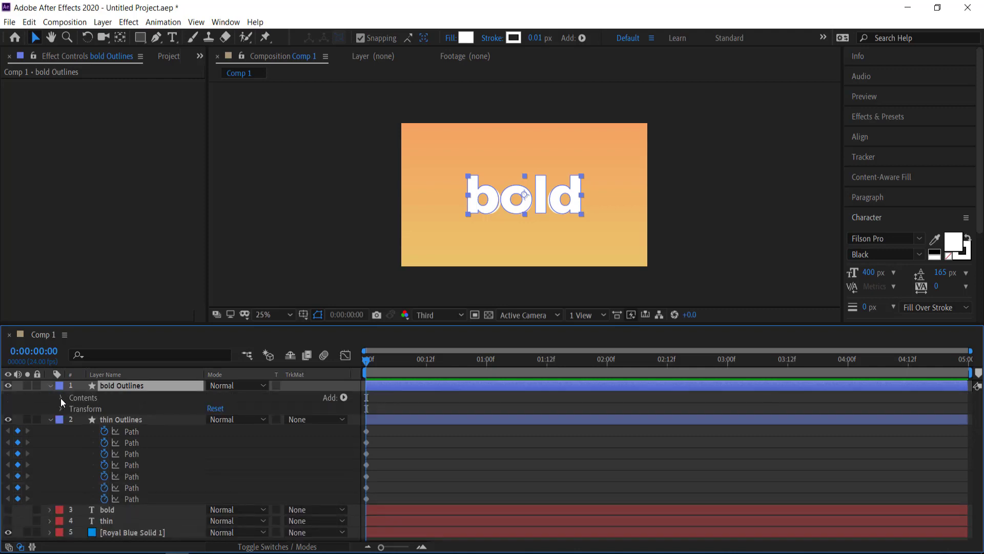
left_click(61, 398)
left_click(71, 409)
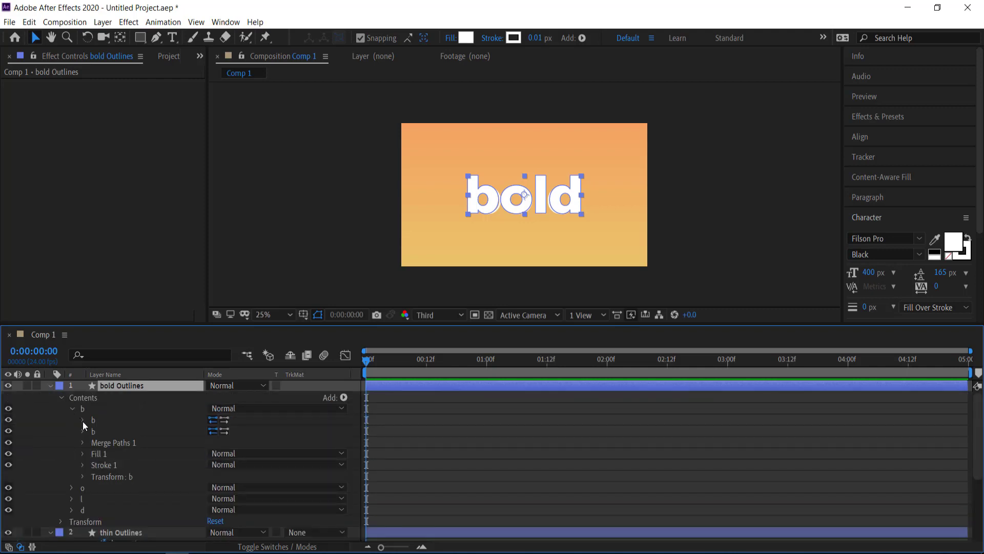
left_click(82, 419)
left_click(104, 431)
left_click(82, 441)
left_click(104, 453)
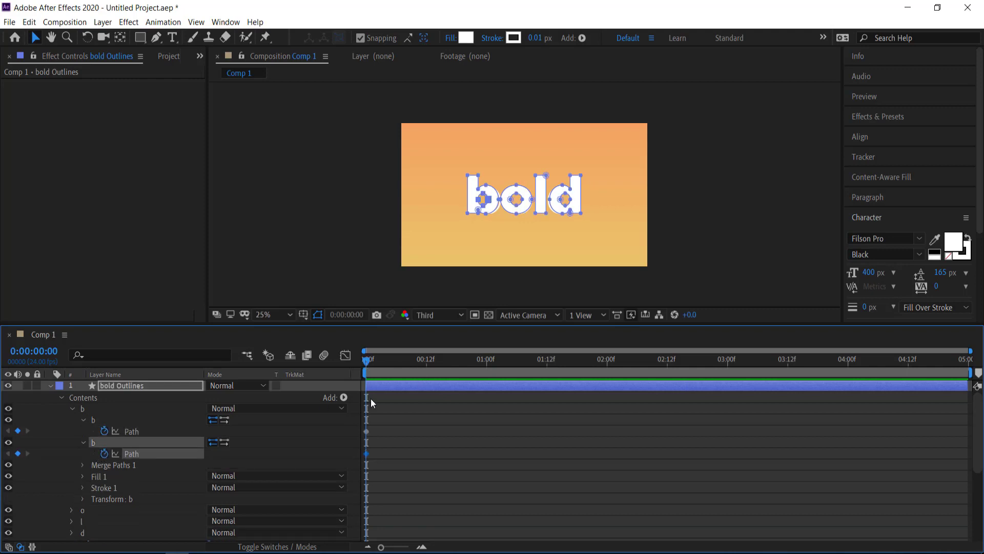
Step: Keyframe the bold Outlines o path, then show only keyframed Path properties for both layers
scroll(134, 438, "down", 3)
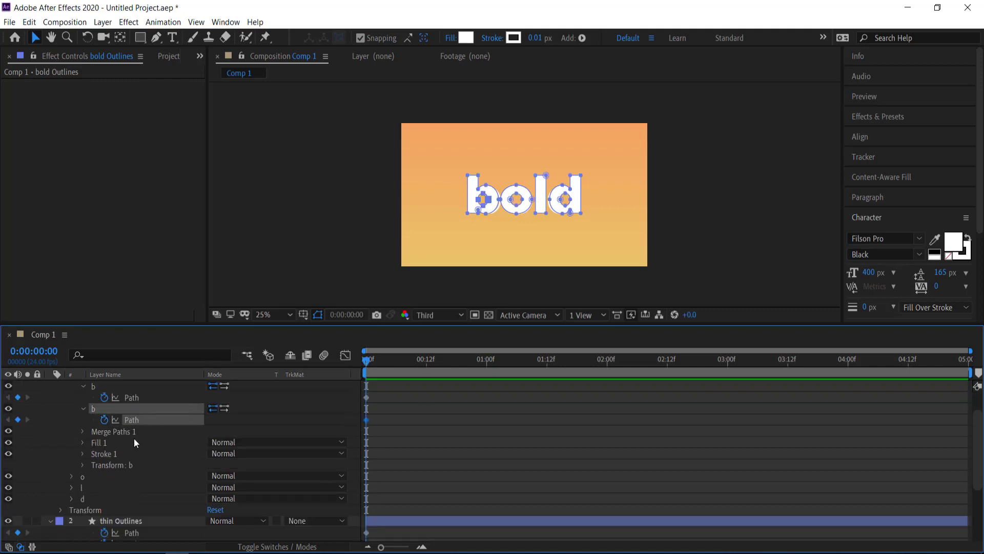
left_click(72, 475)
left_click(84, 479)
left_click(104, 490)
scroll(131, 457, "up", 4)
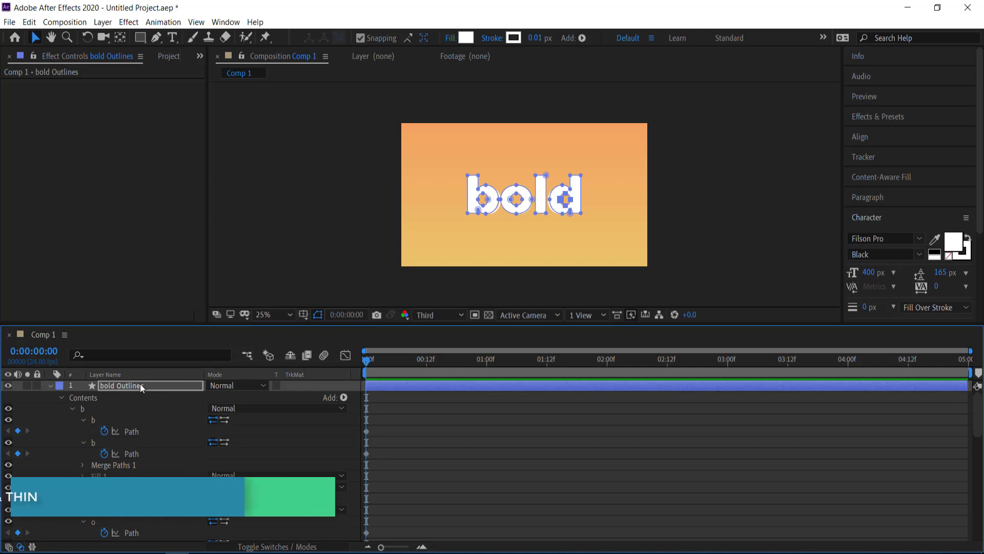
key("u")
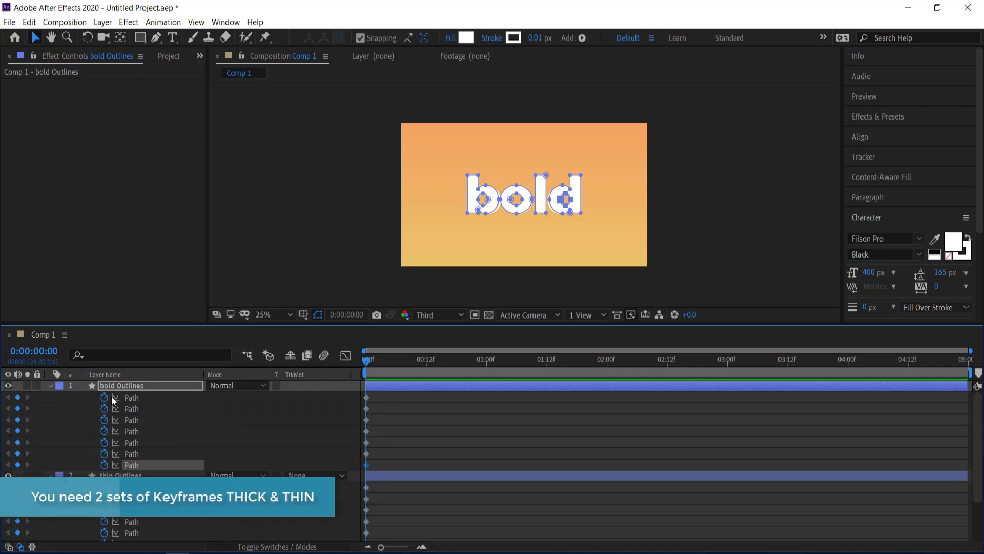
scroll(173, 410, "down", 2)
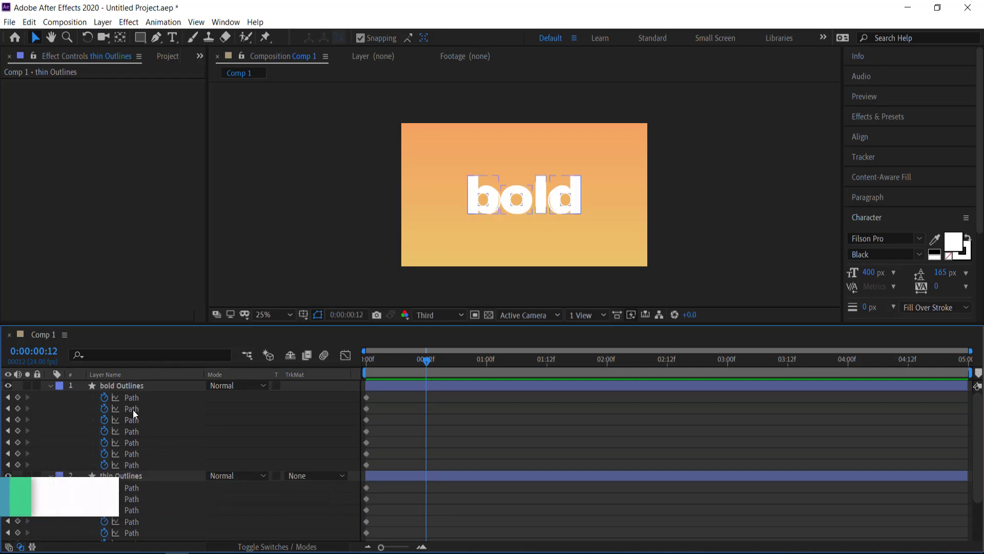
Step: Copy the seven bold Outlines path keyframes onto thin Outlines' paths at 0:00:01:00
left_click_drag(380, 395, 354, 463)
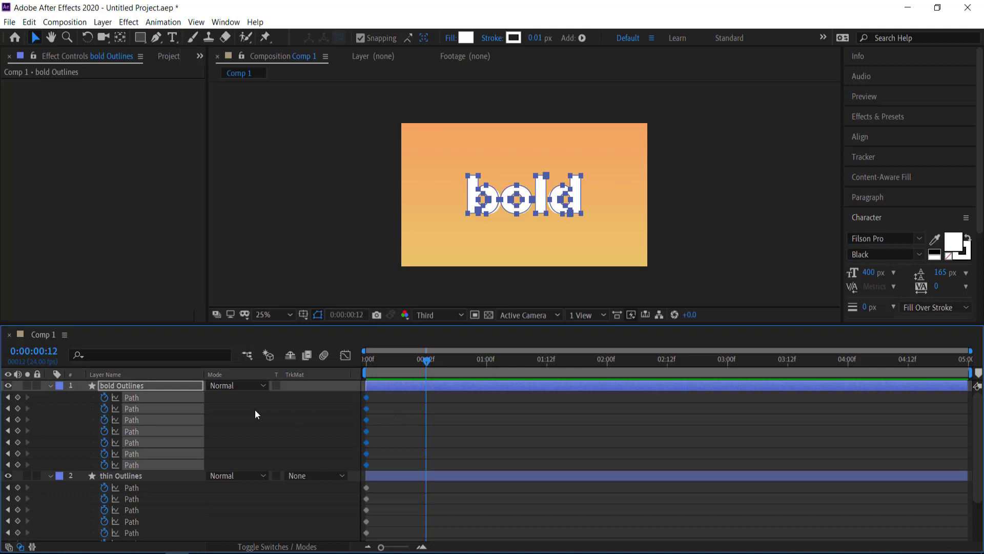
scroll(255, 413, "down", 2)
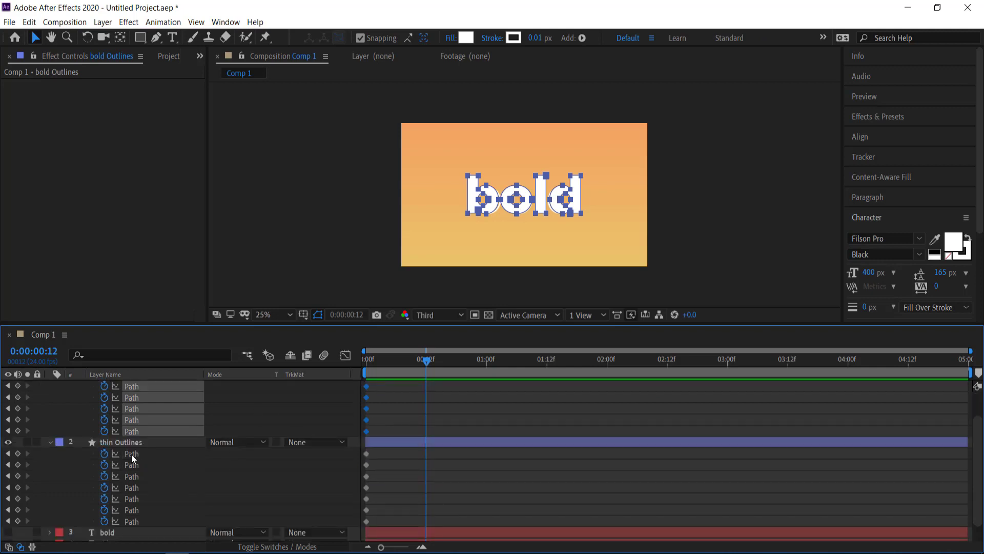
left_click_drag(130, 453, 133, 519)
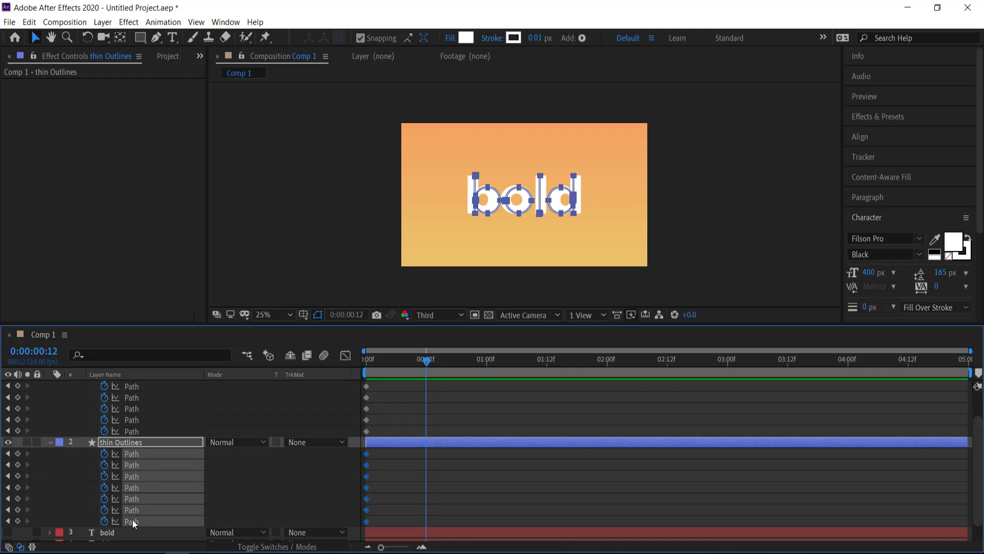
left_click_drag(426, 360, 486, 359)
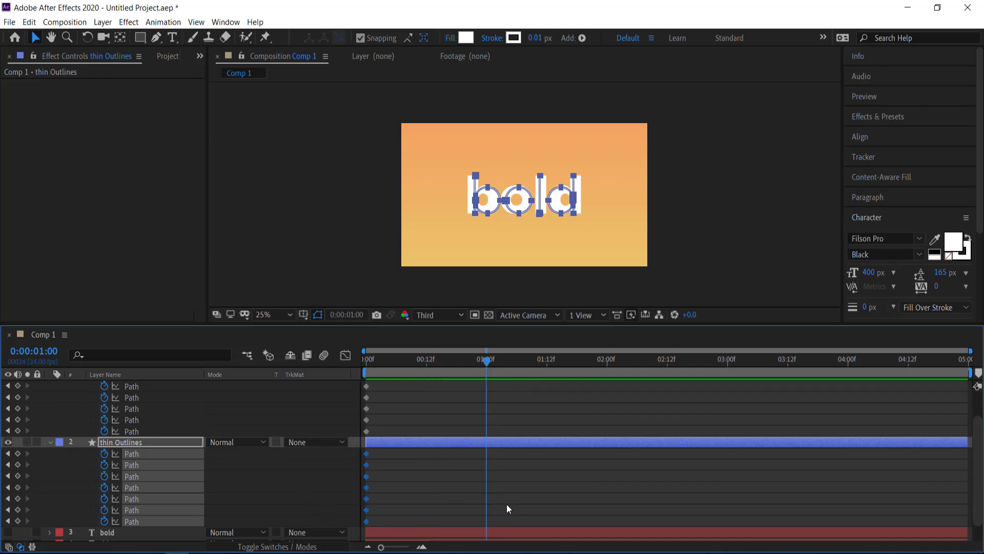
key("ctrl+v")
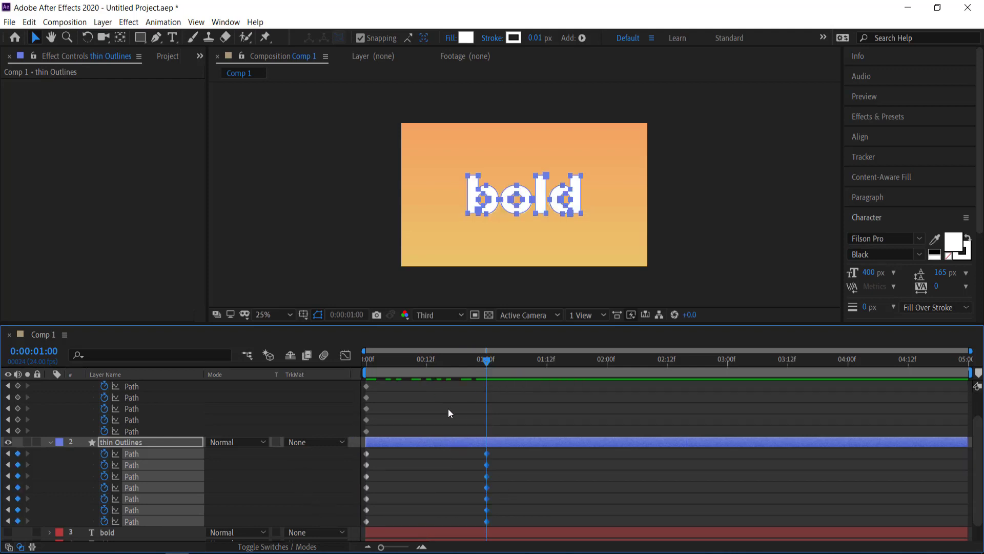
scroll(448, 413, "up", 3)
Step: Hide the bold Outlines layer and preview the thin word morphing to bold from 0:00
left_click(7, 386)
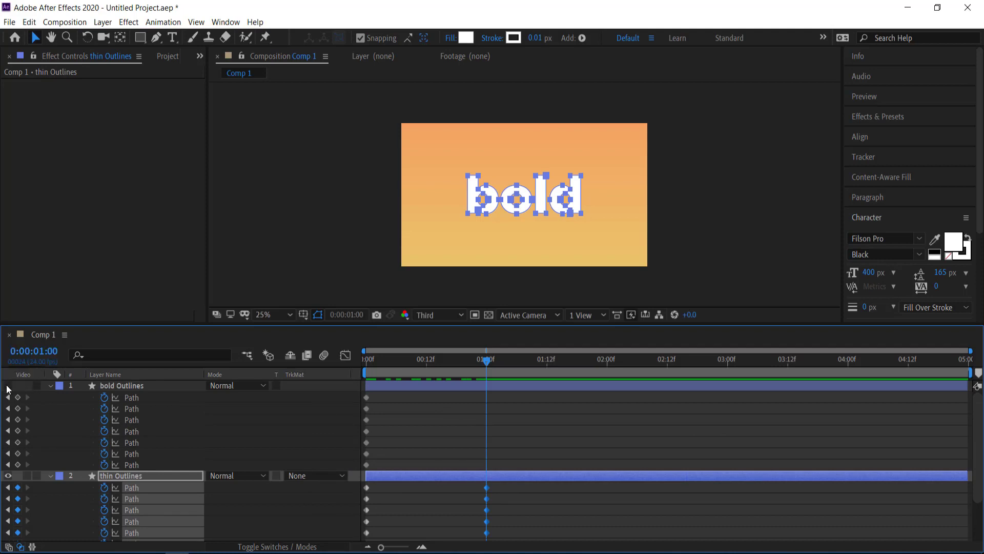
left_click(315, 151)
left_click_drag(471, 360, 356, 360)
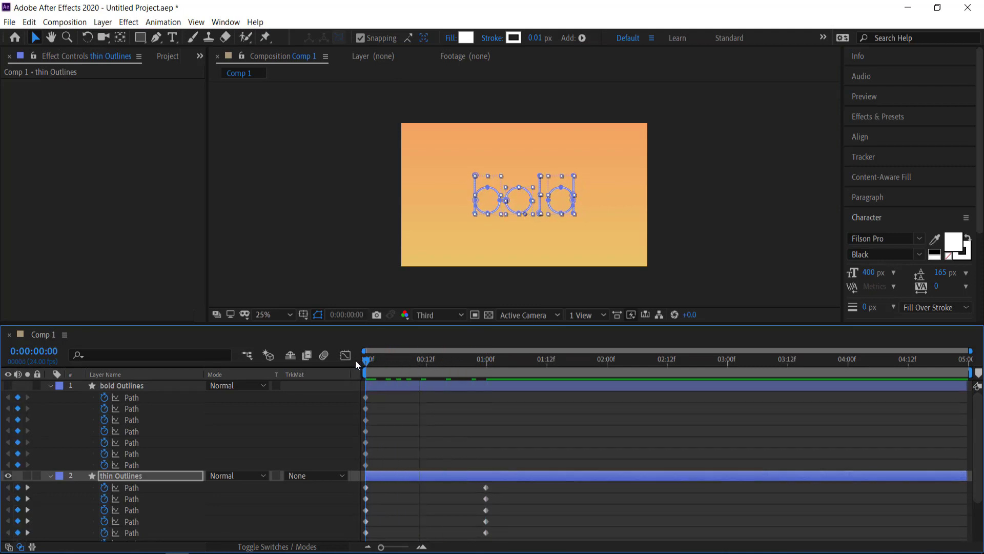
left_click(232, 133)
key("space")
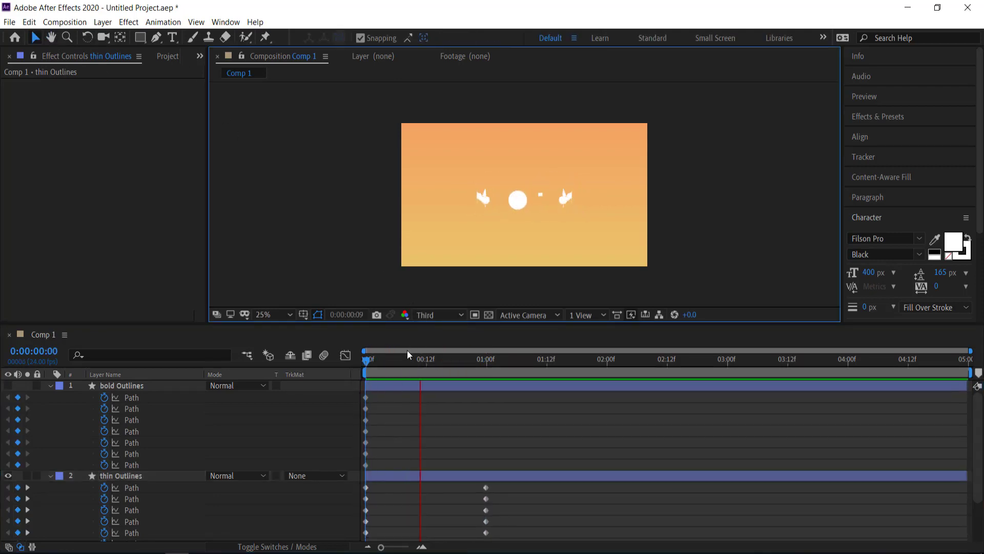
key("space")
left_click_drag(543, 359, 489, 354)
scroll(520, 430, "down", 3)
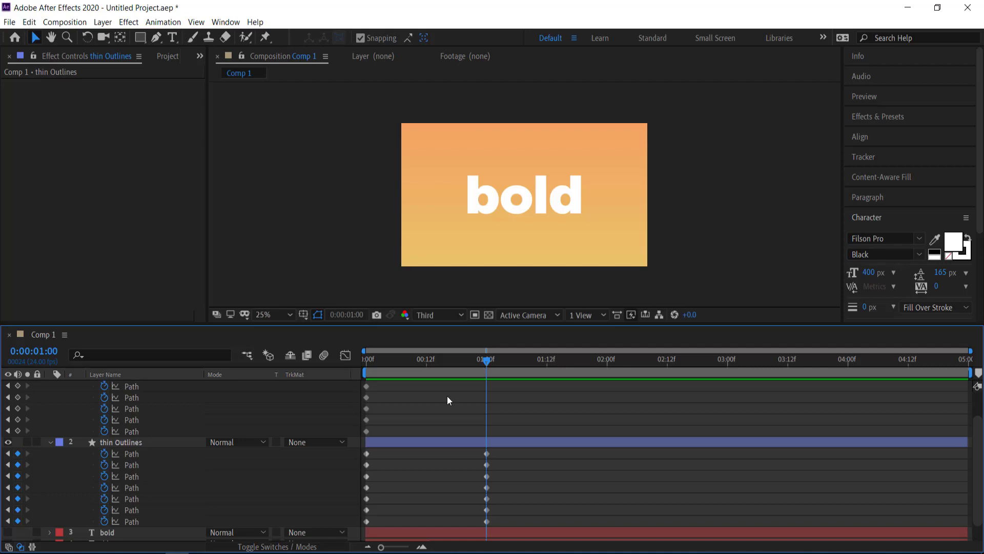
Step: At 0:00, select the first thin Outlines Path and marquee only the b's bottom-left vertex
scroll(489, 200, "up", 4)
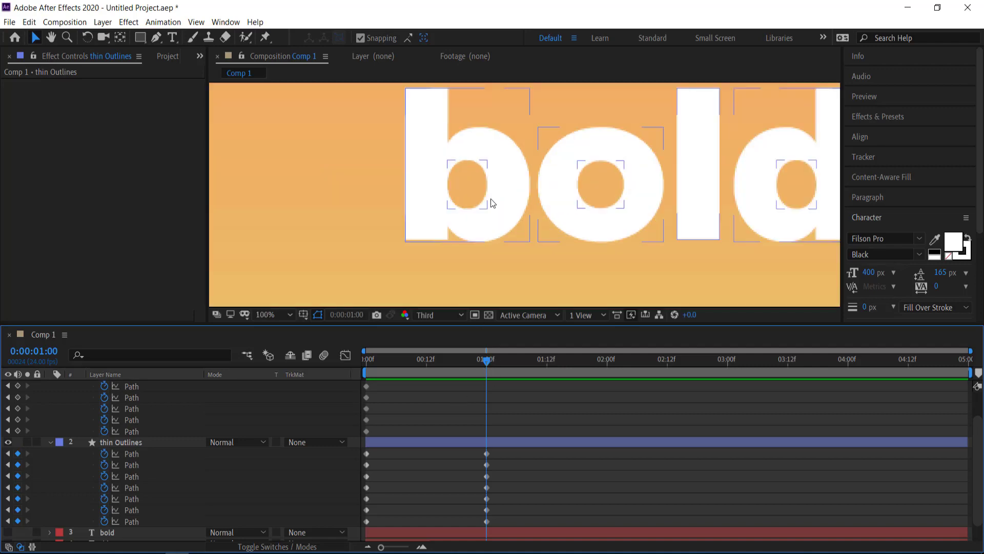
left_click_drag(487, 363, 328, 361)
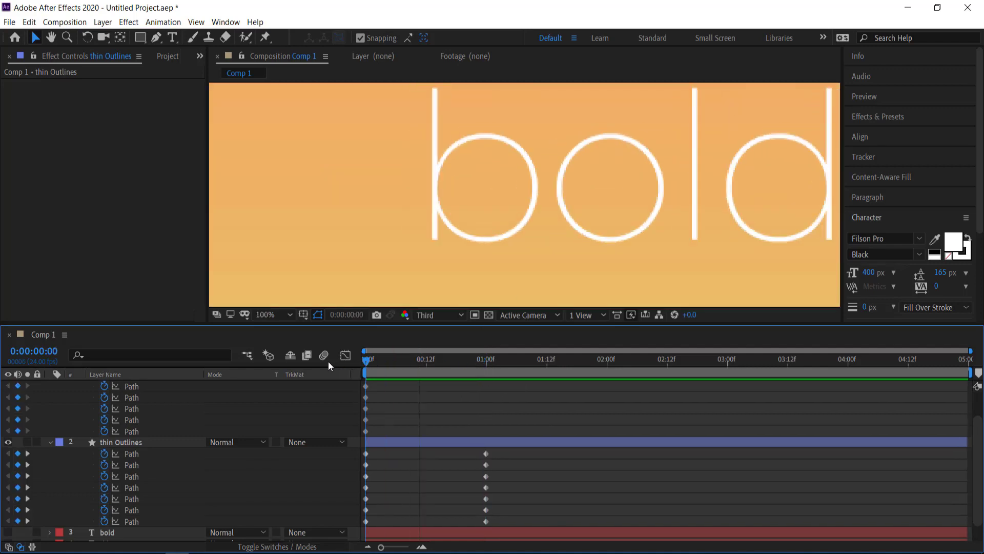
left_click(128, 453)
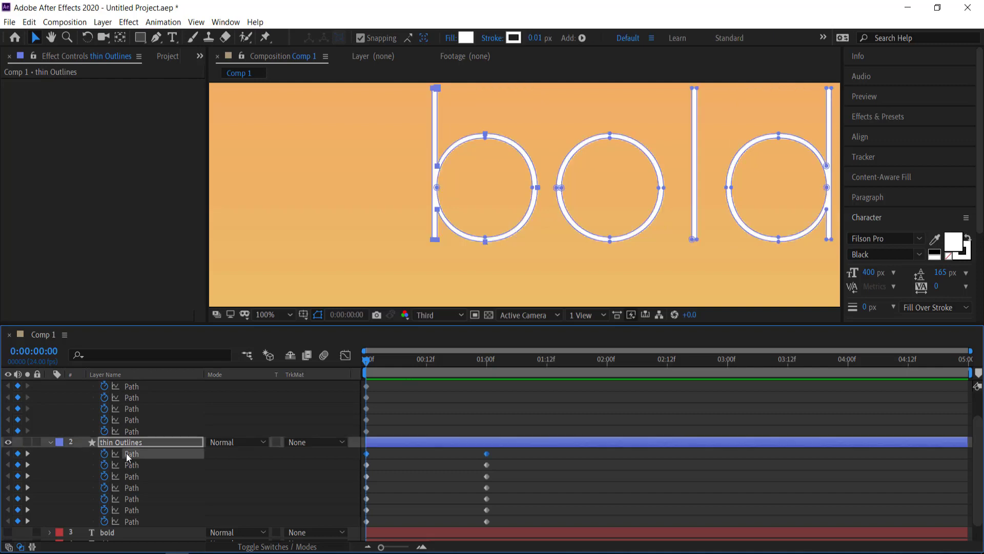
left_click(439, 260)
scroll(439, 261, "up", 2)
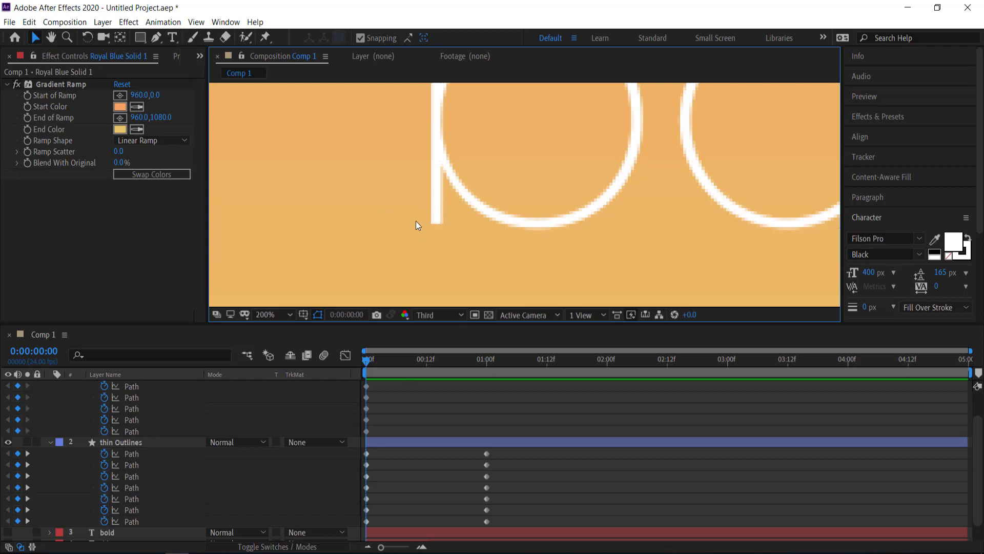
left_click(128, 453)
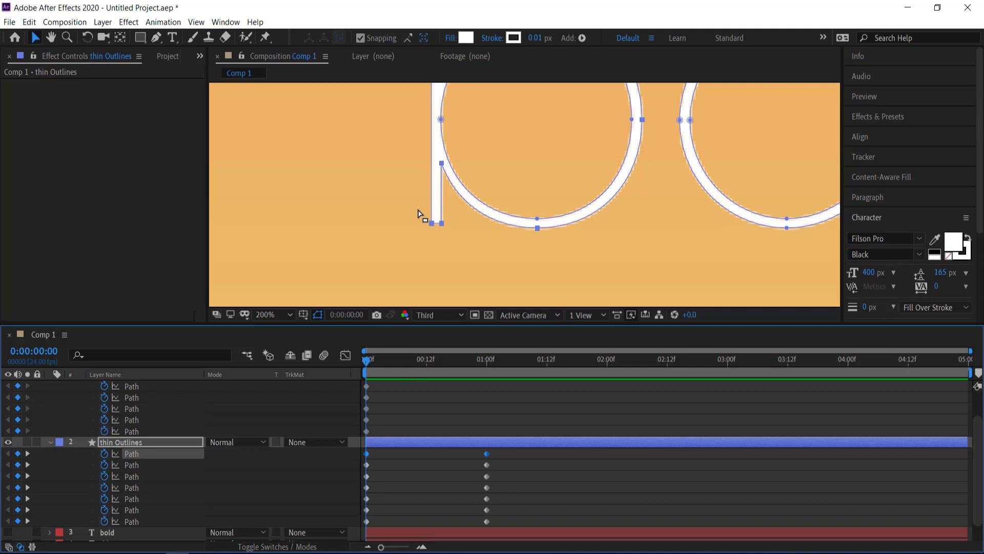
left_click_drag(419, 218, 438, 240)
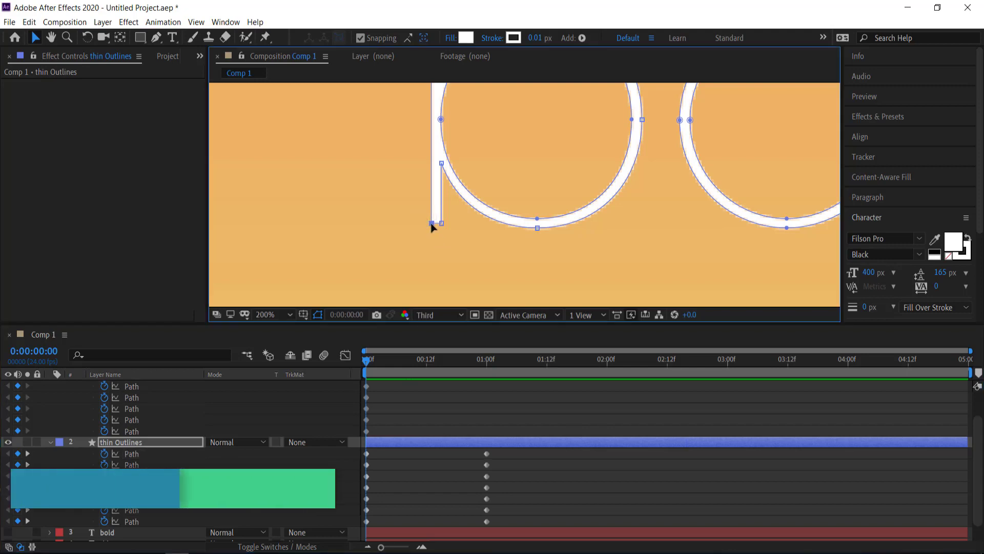
Step: Set the b's bottom-left corner as the first vertex on the thin 0:00 shape
right_click(432, 226)
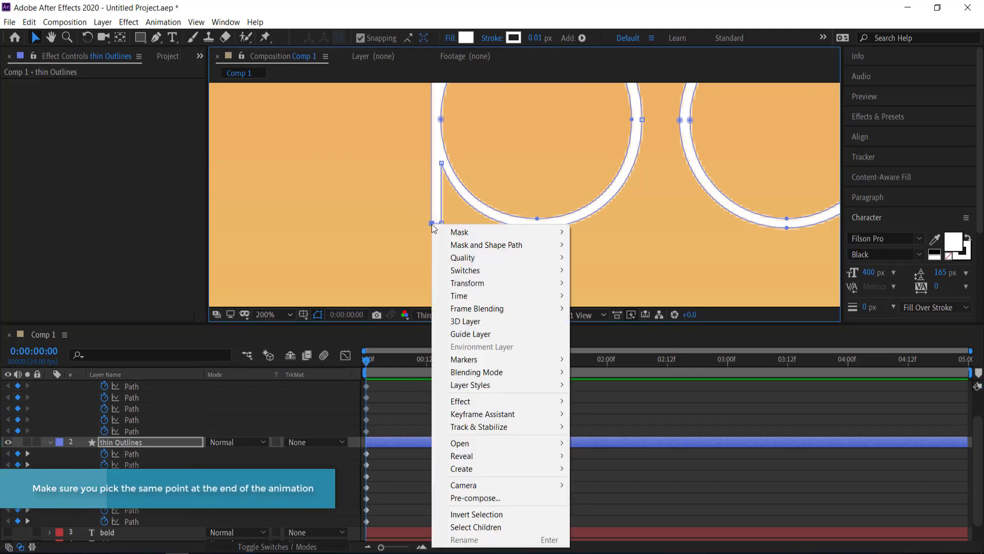
mouse_move(467, 245)
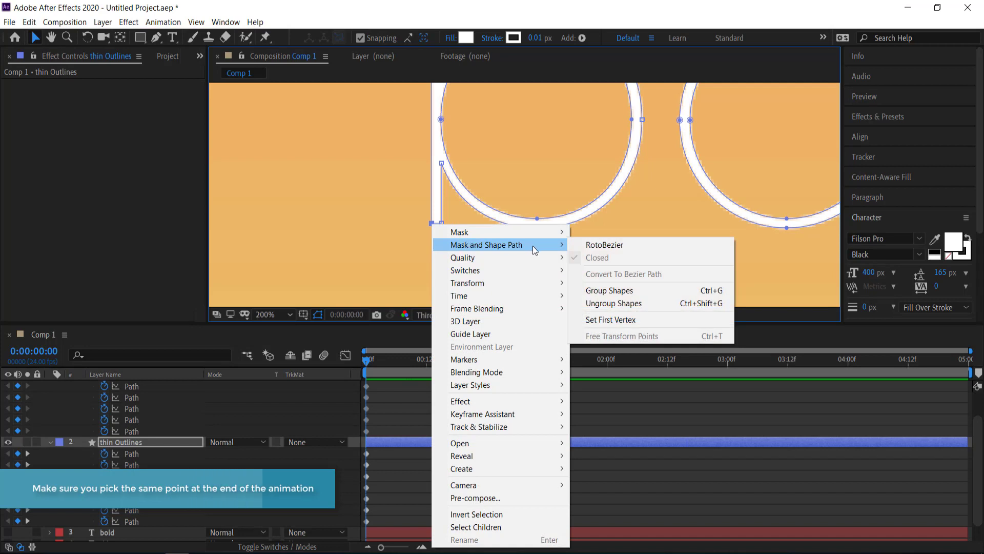
left_click(597, 321)
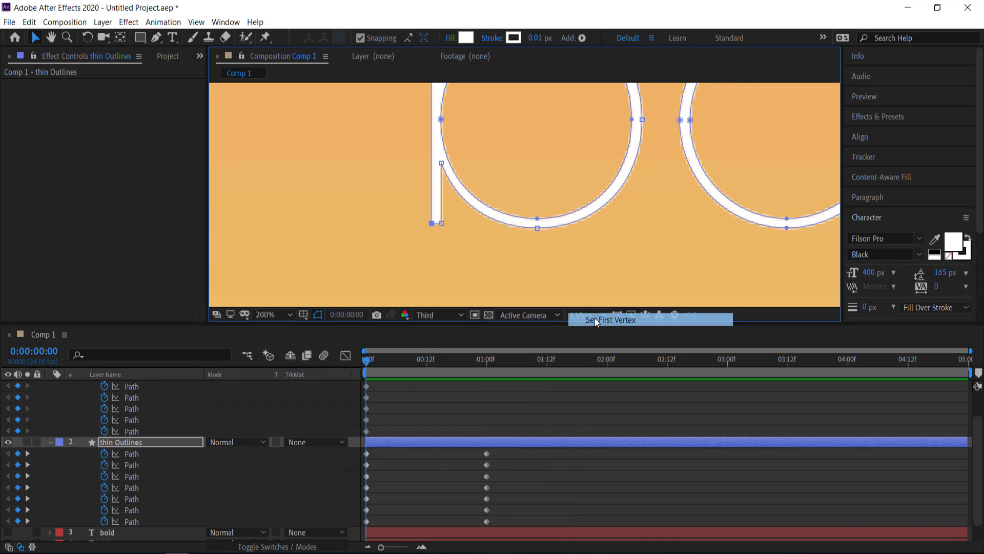
Step: At 1:00, make the bold b's bottom-left corner its first vertex too, then scrub back
left_click(367, 358)
left_click_drag(390, 359, 487, 367)
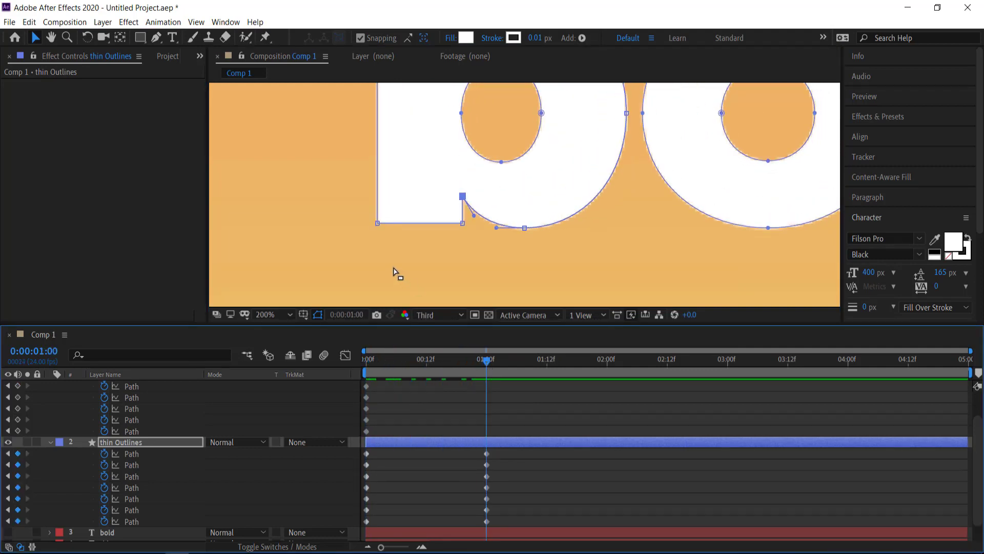
left_click(378, 223)
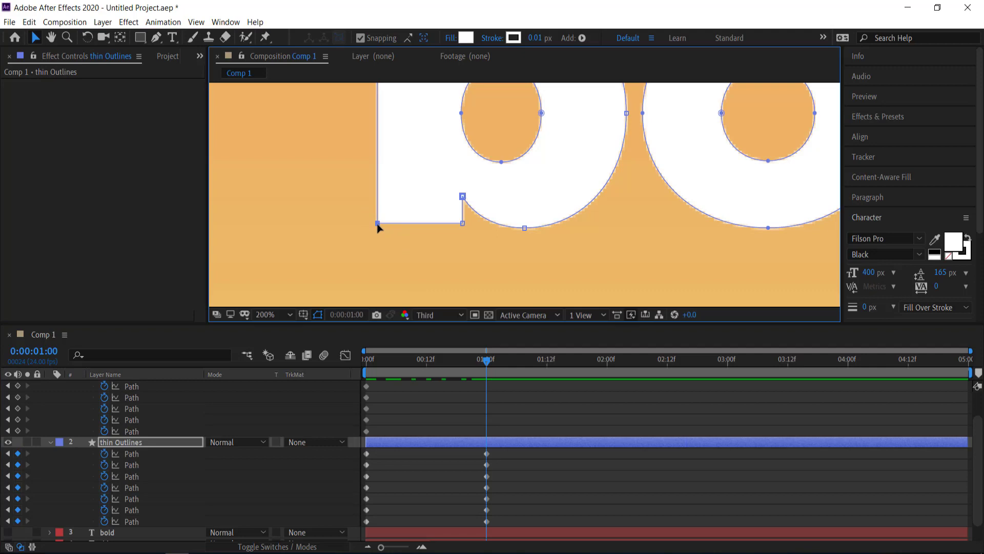
right_click(377, 225)
mouse_move(438, 247)
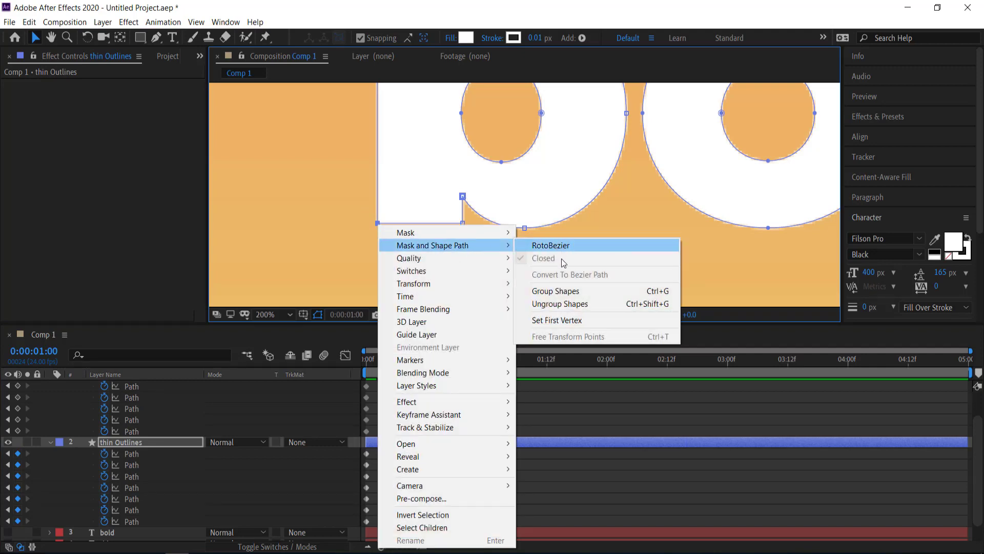
left_click(565, 319)
mouse_move(489, 365)
left_mouse_down()
mouse_move(365, 360)
mouse_move(412, 360)
left_mouse_up()
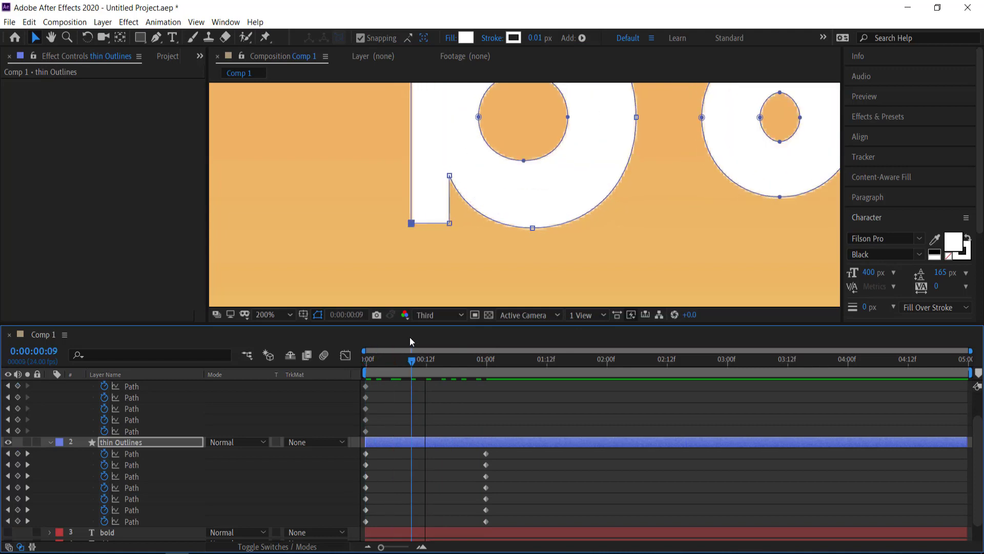
Step: Pan the letters lower and scrub through the thin-to-bold morph back to the start
scroll(352, 149, "down", 2)
key("h")
left_click_drag(549, 205, 547, 273)
left_click_drag(413, 362, 481, 359)
left_click_drag(381, 364, 345, 365)
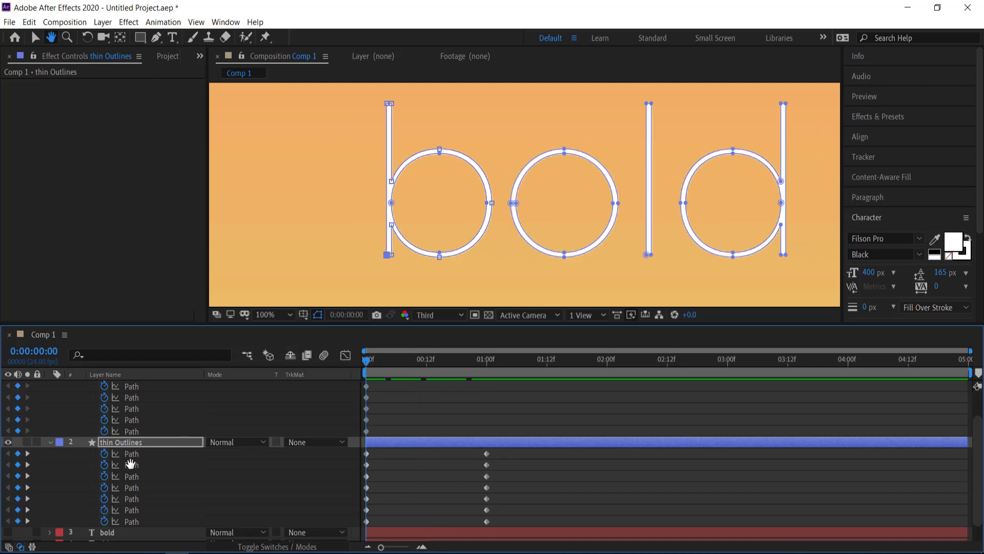
Step: Select the b's inner loop Path and zoom in on it
key("v")
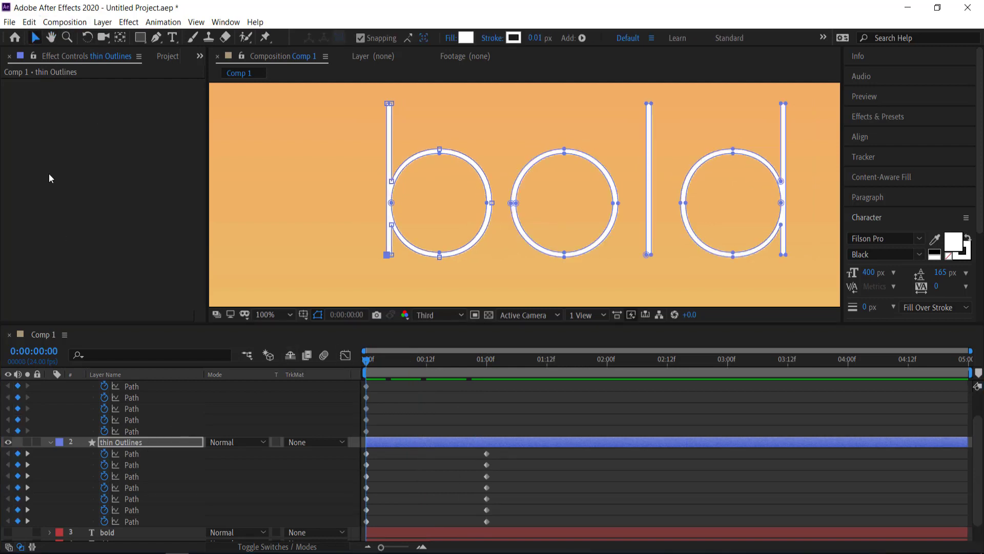
left_click(132, 463)
scroll(399, 205, "up", 6)
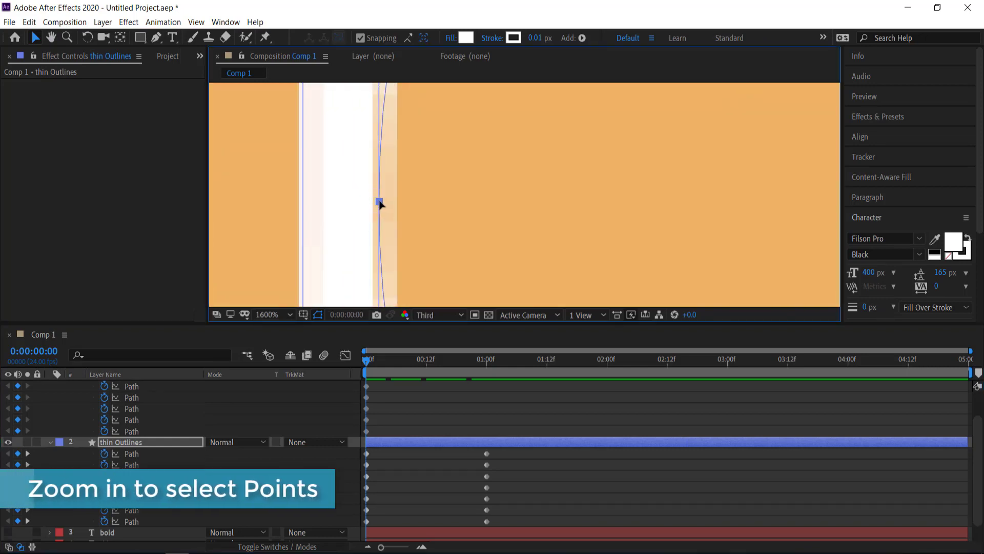
Step: Make the inner loop's left point the first vertex on the thin 0:00 shape
right_click(380, 202)
mouse_move(430, 222)
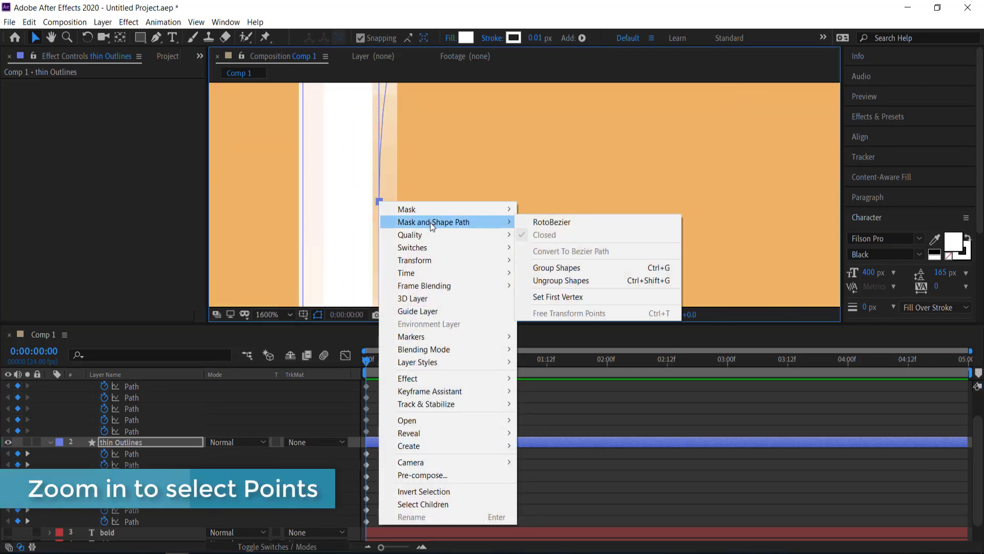
left_click(563, 297)
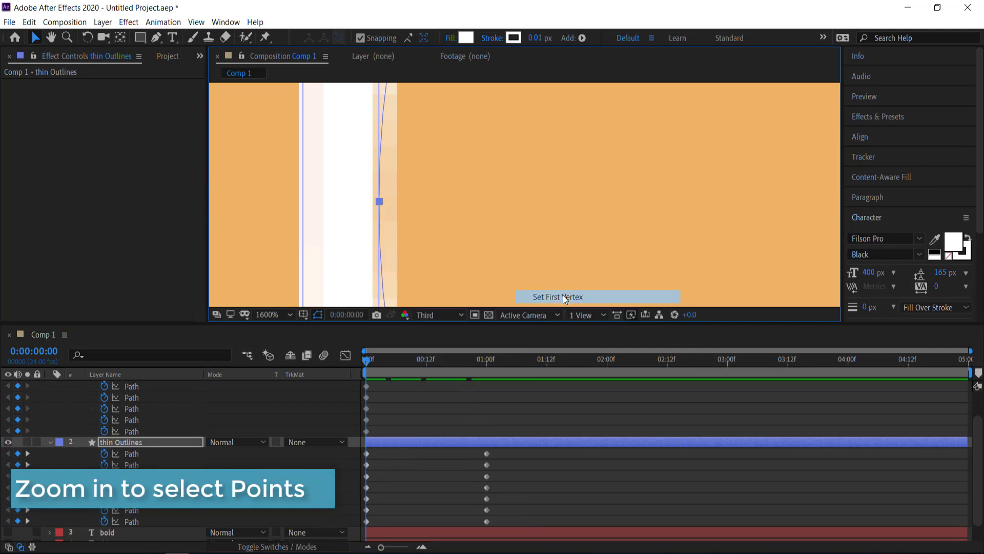
scroll(512, 187, "down", 5)
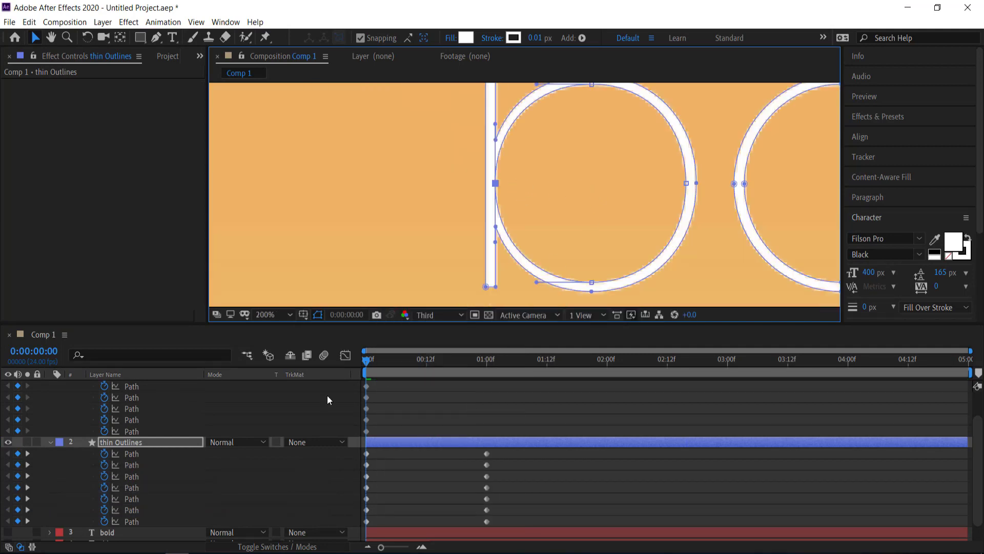
Step: At 1:00, set the bold inner oval's left point as its first vertex, then return to start
left_click_drag(365, 359, 487, 360)
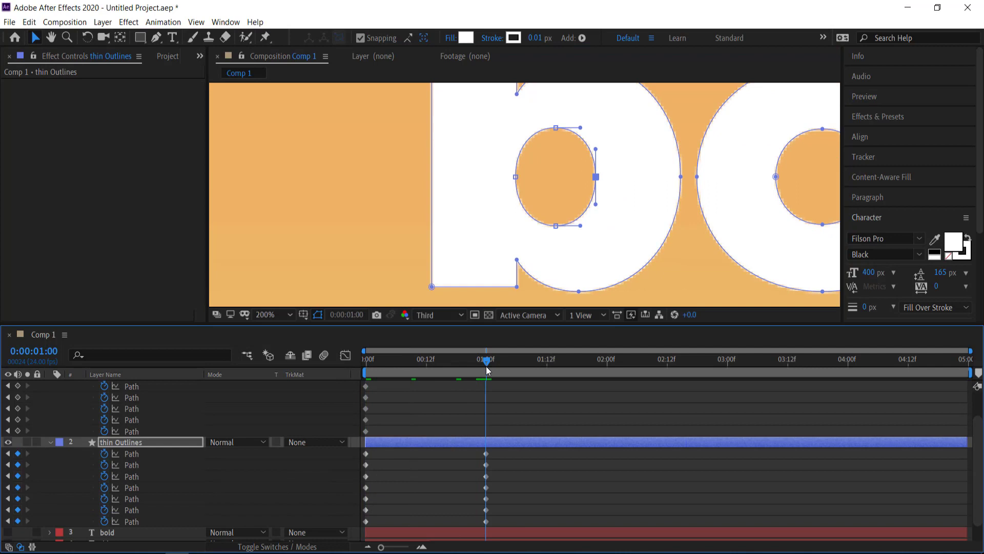
left_click(516, 176)
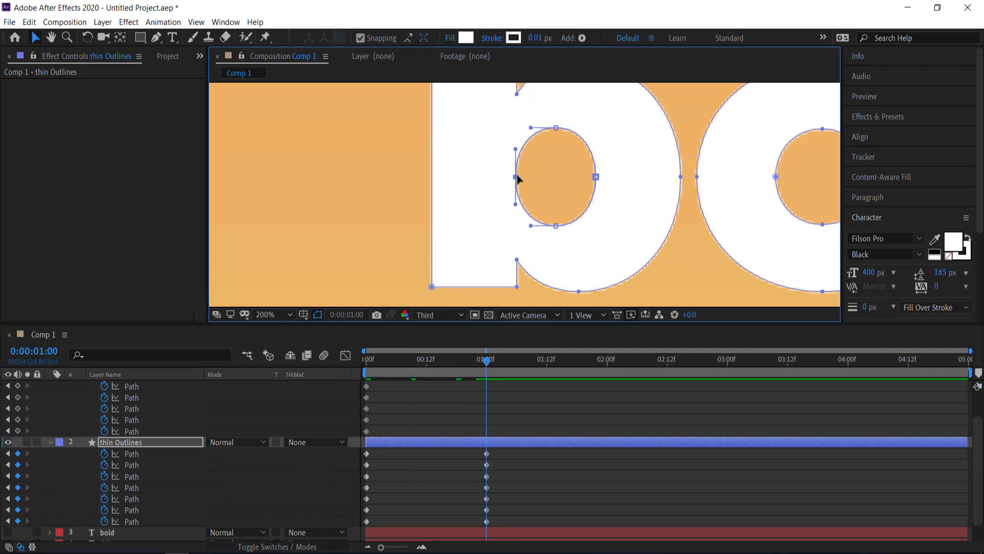
right_click(517, 179)
mouse_move(569, 197)
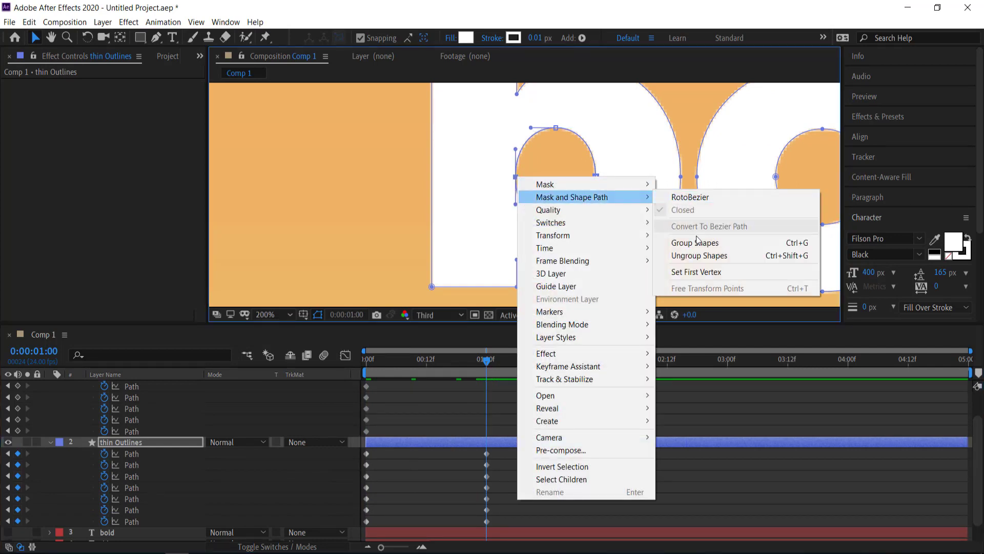
left_click(698, 272)
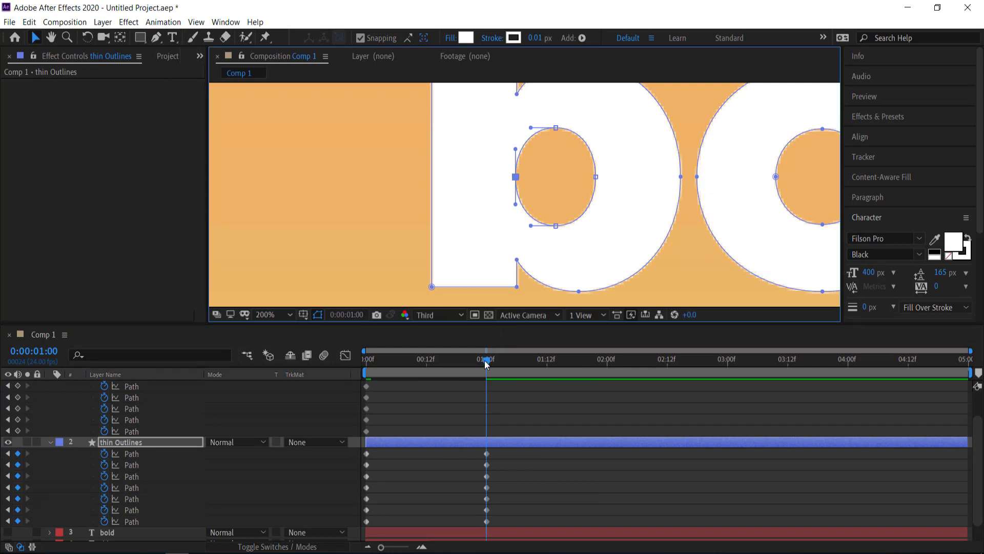
left_click_drag(486, 365, 359, 358)
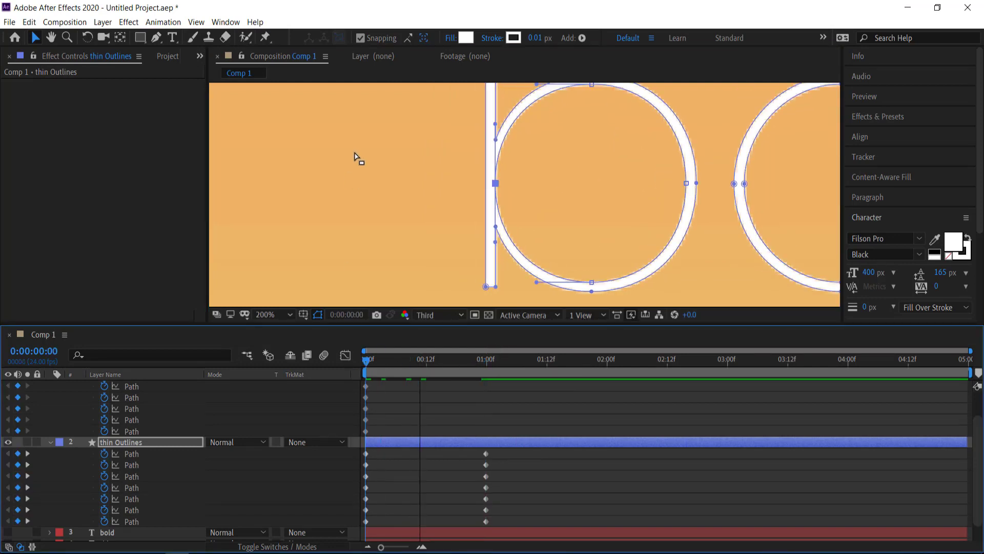
Step: Preview the thin-to-bold morph twice from near the start
scroll(360, 157, "down", 1)
key("space")
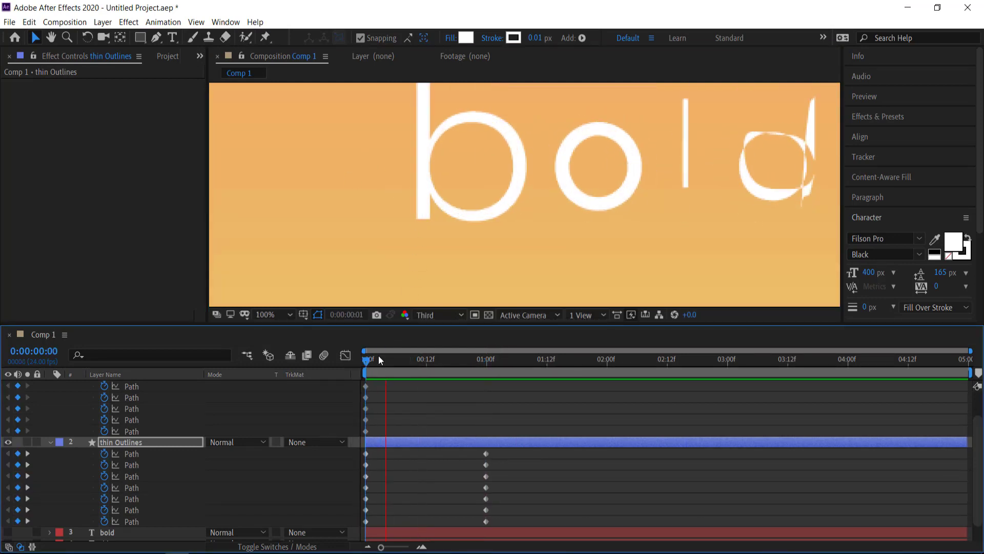
left_click_drag(549, 357, 379, 359)
key("space")
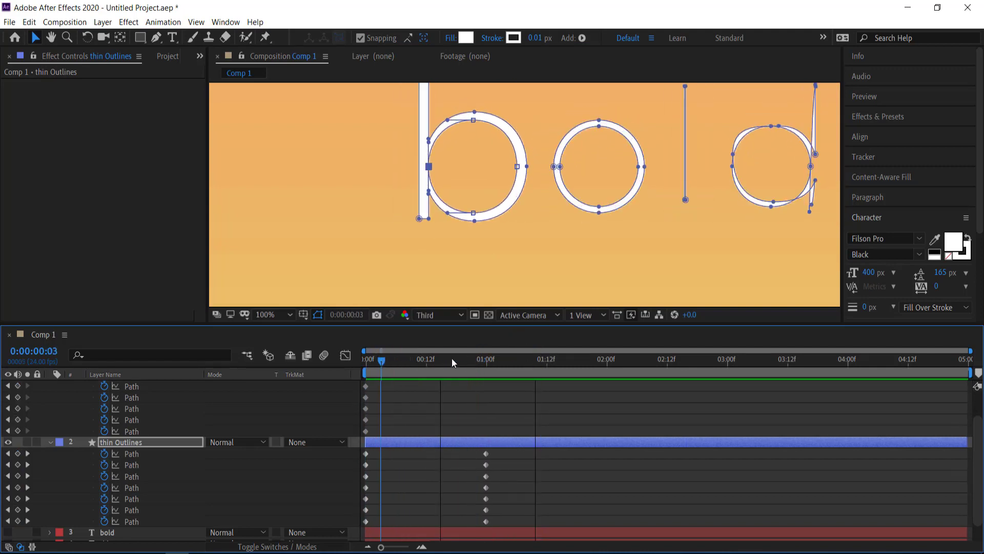
scroll(476, 249, "up", 1)
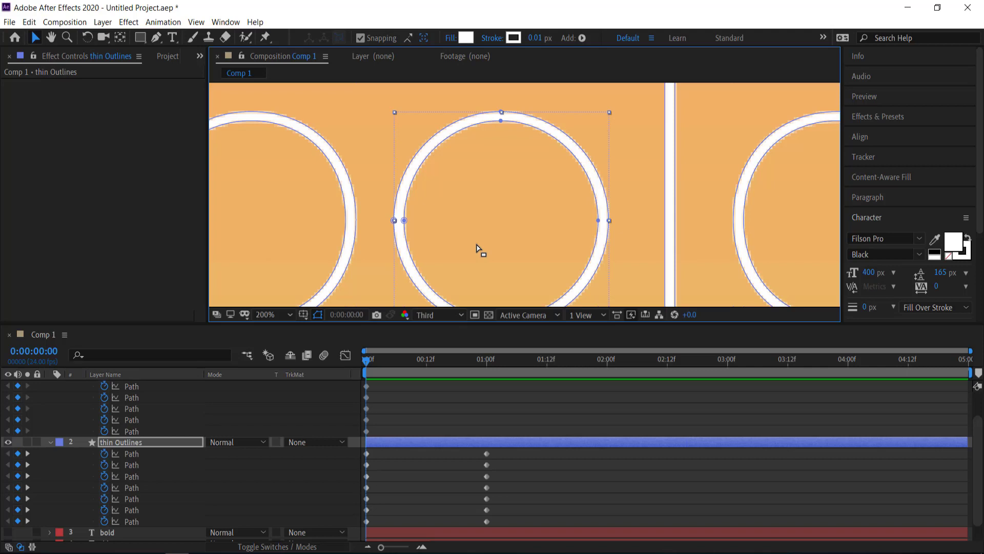
Step: Select the o's outline Path and make its left point the first vertex on the thin shape
left_click(384, 211)
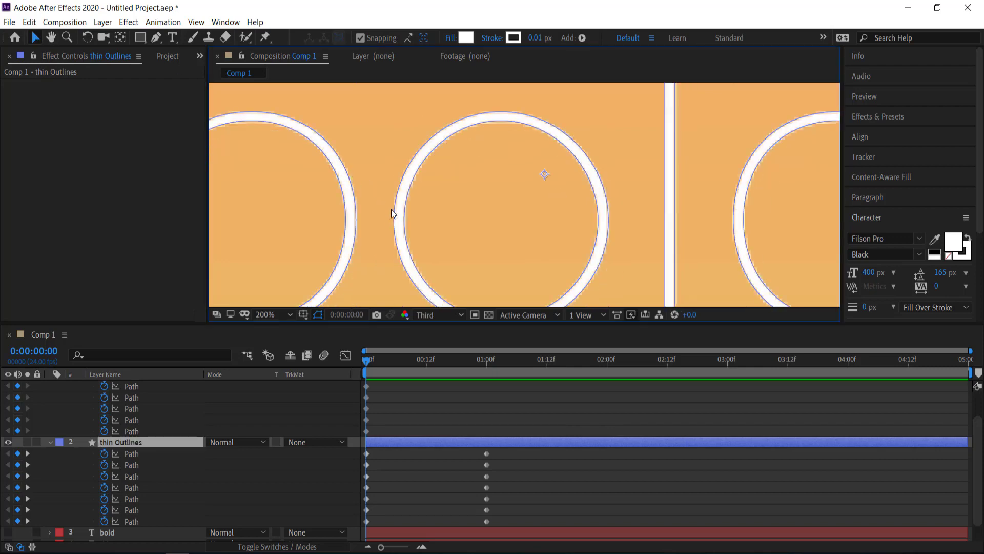
left_click(131, 477)
left_click_drag(382, 199, 395, 219)
right_click(395, 220)
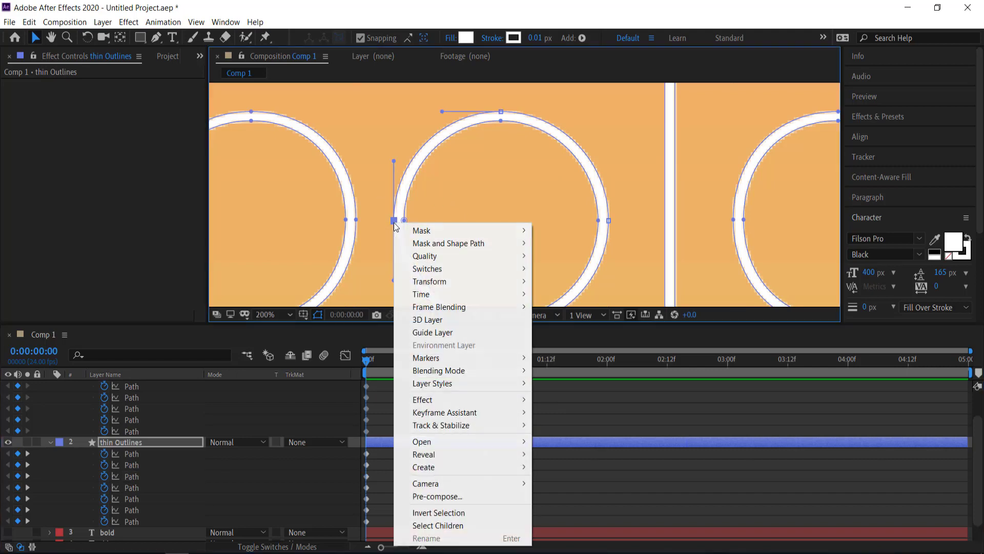
mouse_move(444, 245)
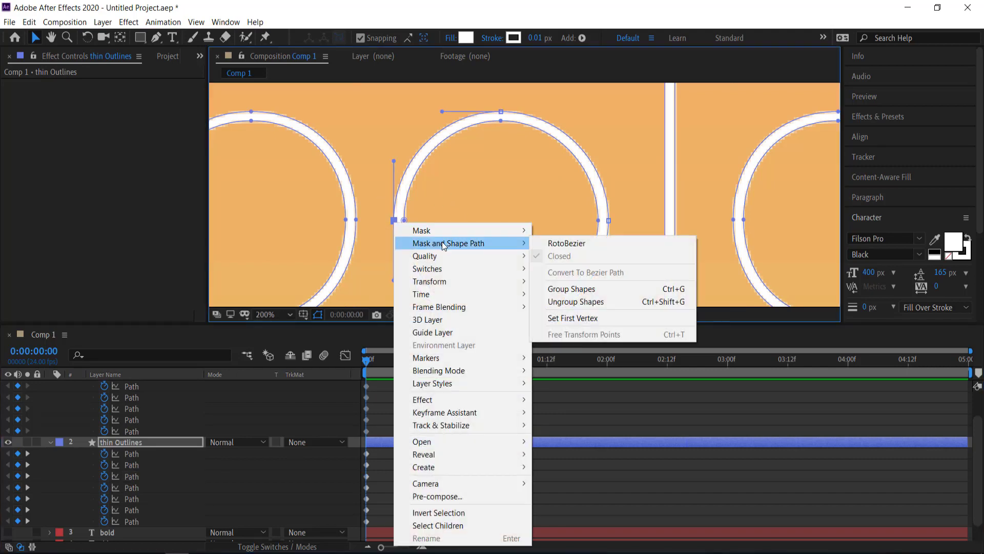
left_click(586, 317)
Step: At the 1:00 bold keyframe, set the o's left point as its first vertex too
left_click_drag(366, 361, 487, 364)
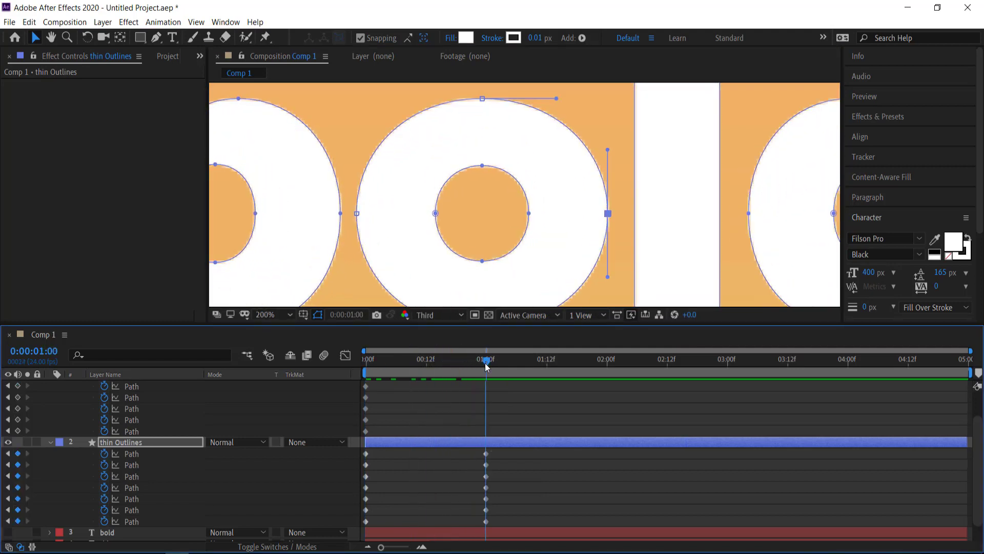
left_click(357, 212)
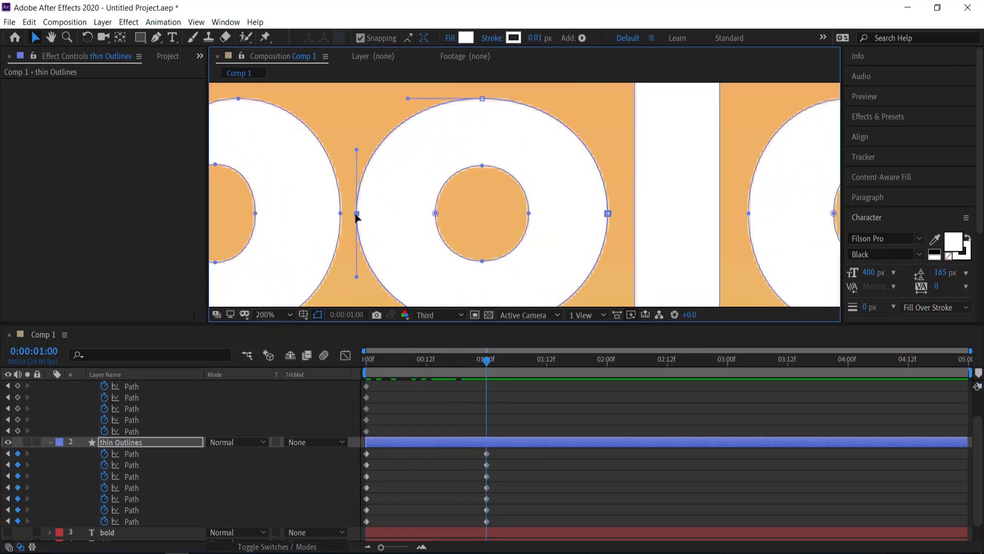
right_click(358, 213)
mouse_move(410, 236)
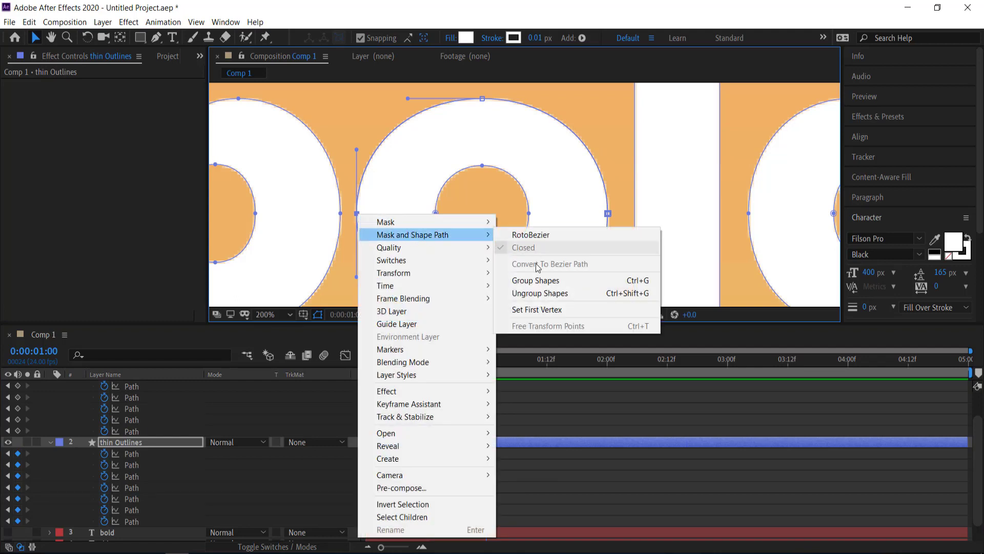
left_click(540, 309)
Step: Scrub between thin and bold to check the letters morph cleanly both ways
left_click_drag(487, 362, 358, 362)
left_click_drag(418, 361, 486, 365)
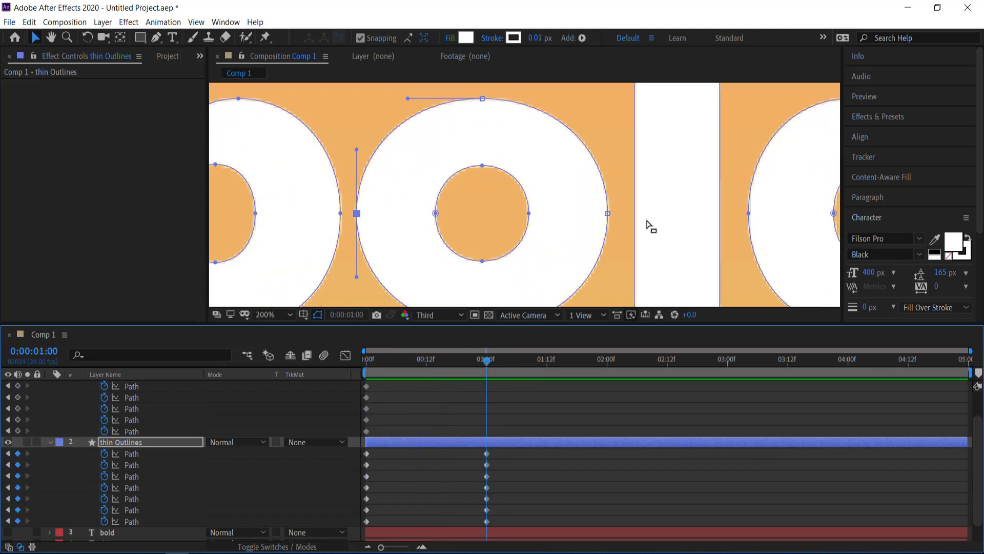
scroll(599, 211, "down", 1)
left_click_drag(472, 358, 369, 363)
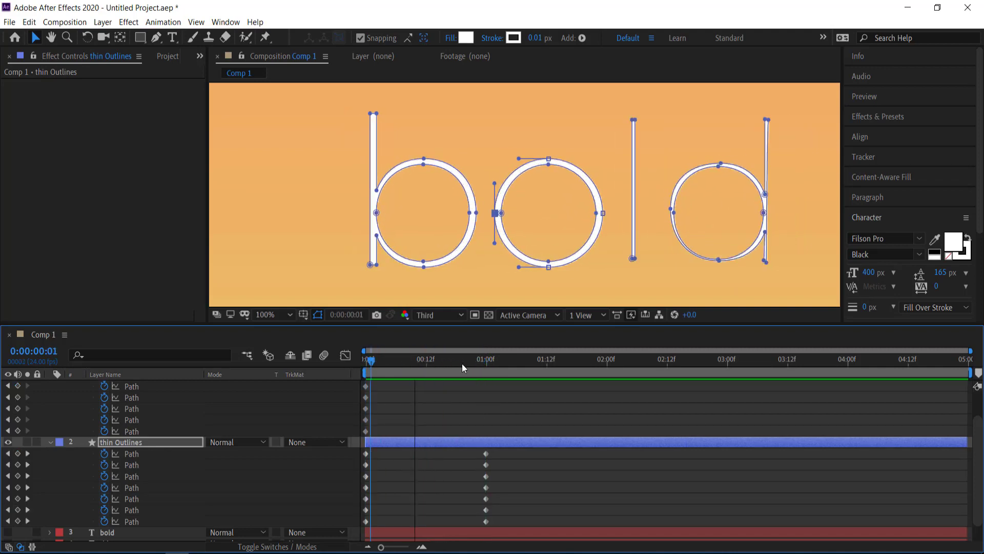
Step: Make the l's chosen path point its first vertex
left_click(486, 359)
left_click_drag(472, 361, 365, 361)
scroll(640, 258, "up", 4)
right_click(568, 277)
left_click(380, 358)
left_click(486, 359)
right_click(499, 257)
mouse_move(545, 251)
left_click(484, 363)
Step: Toggle between the first frame and the 1:00 bold keyframe to compare the letter shapes
key("Home")
scroll(490, 196, "down", 4)
left_click(486, 359)
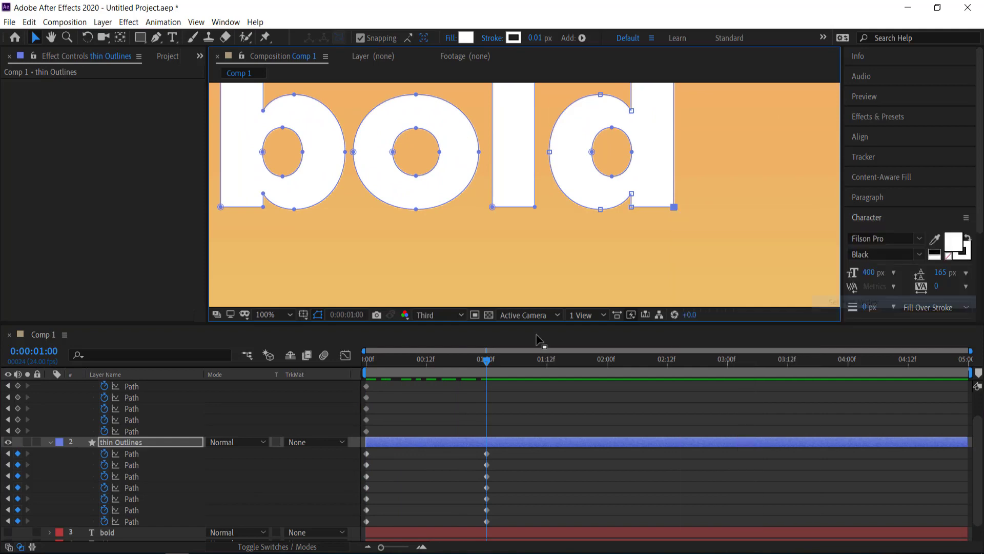
key("Home")
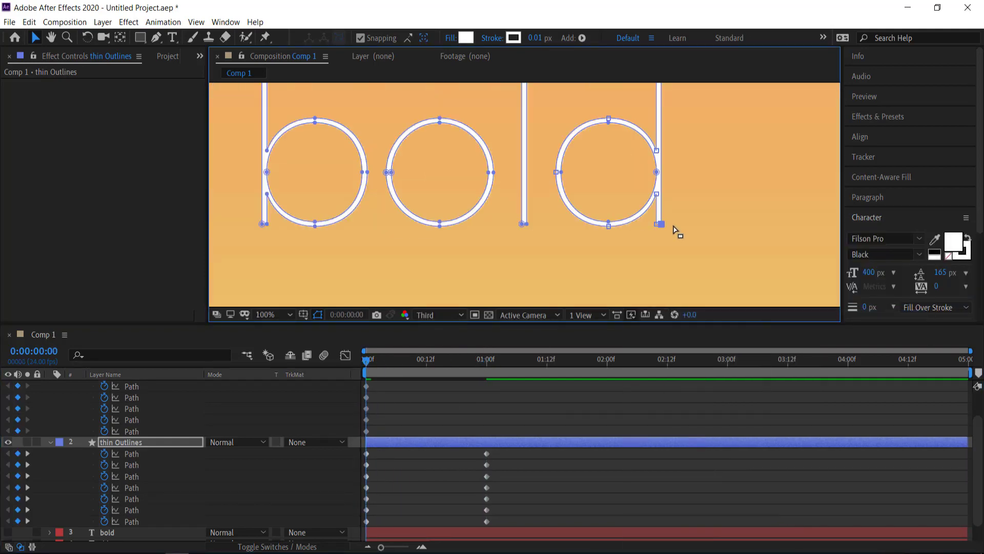
left_click(411, 359)
left_click(486, 358)
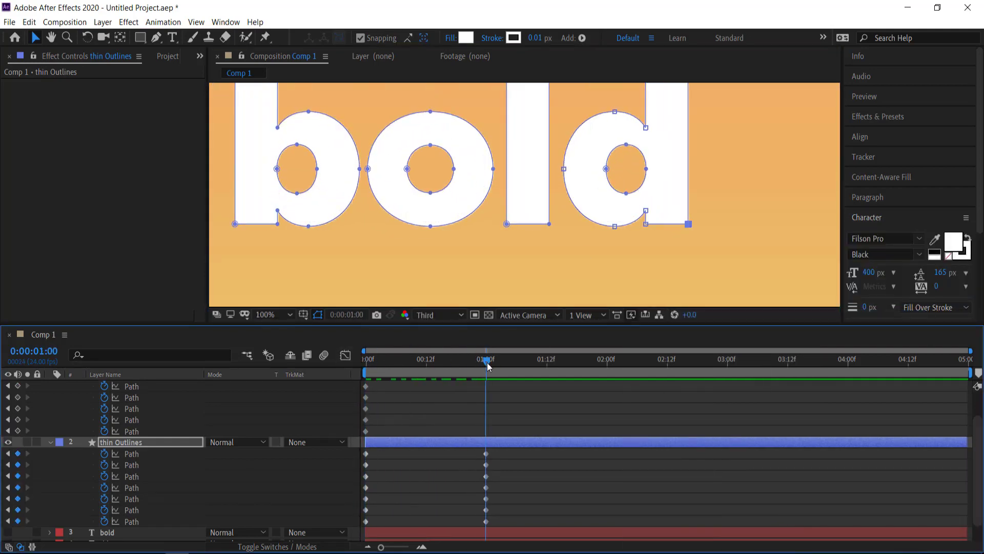
key("Home")
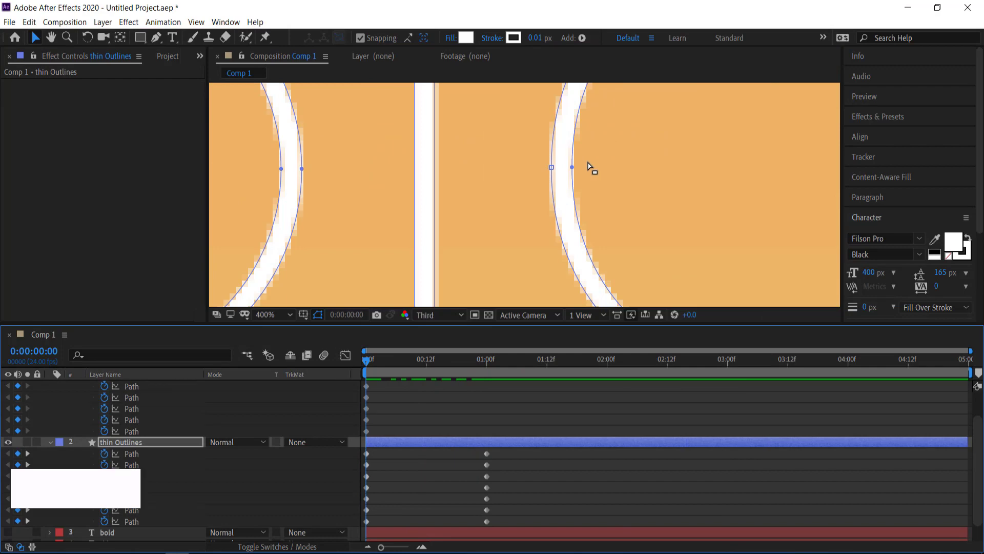
Step: Set the d's inner point as the first vertex at the 1:00 bold keyframe
right_click(570, 167)
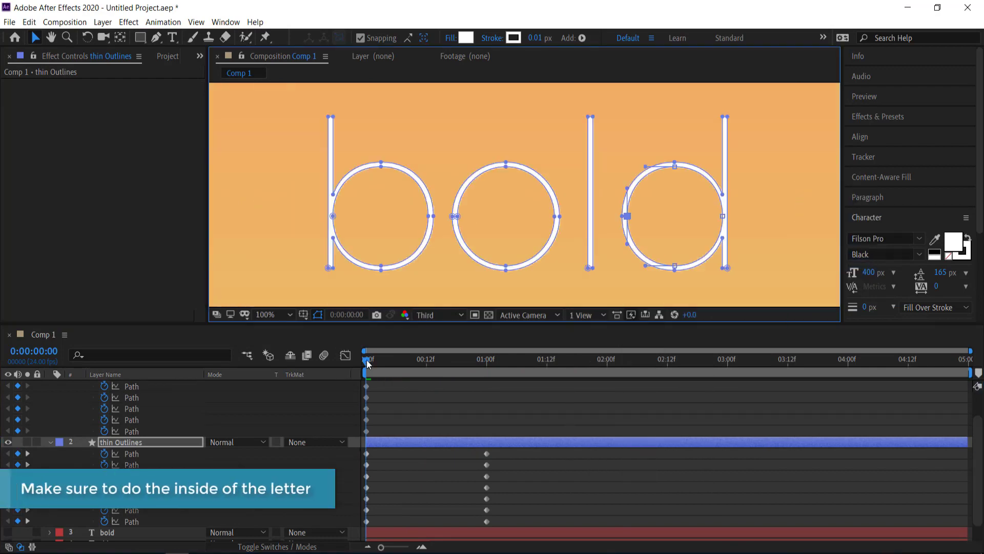
key("k")
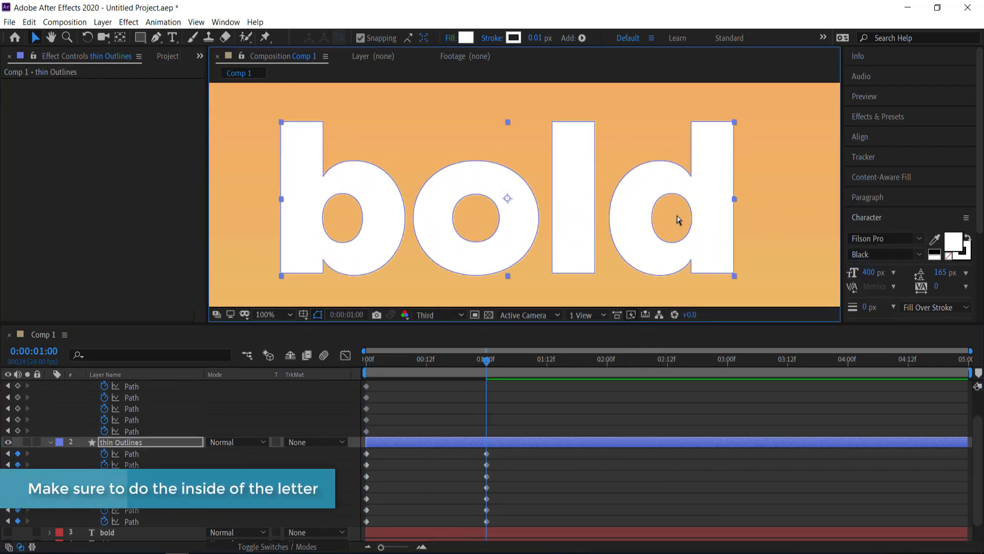
right_click(673, 214)
left_click(852, 309)
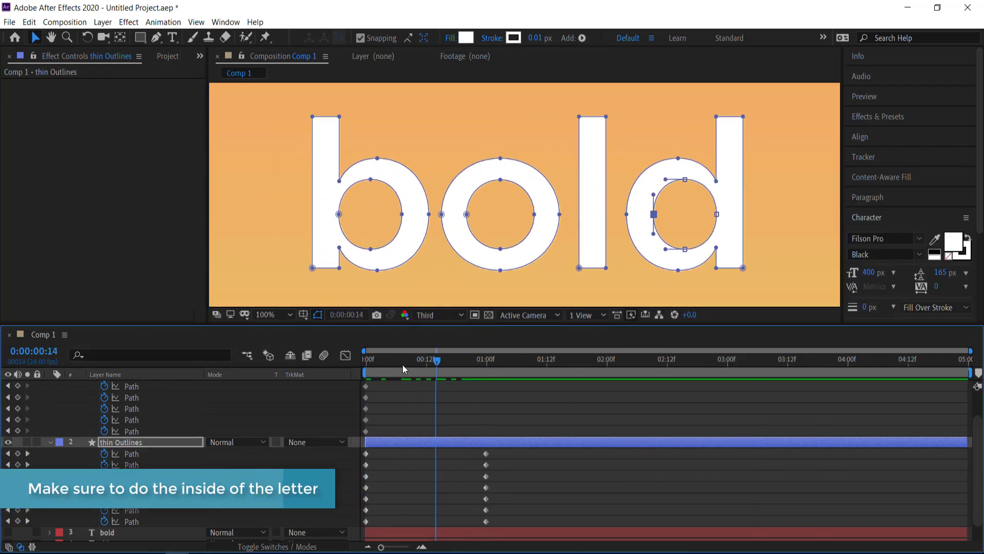
Step: Return to the first frame and pan the composition to centre the word
key("Home")
scroll(284, 164, "down", 2)
key("h")
left_click_drag(345, 221, 387, 227)
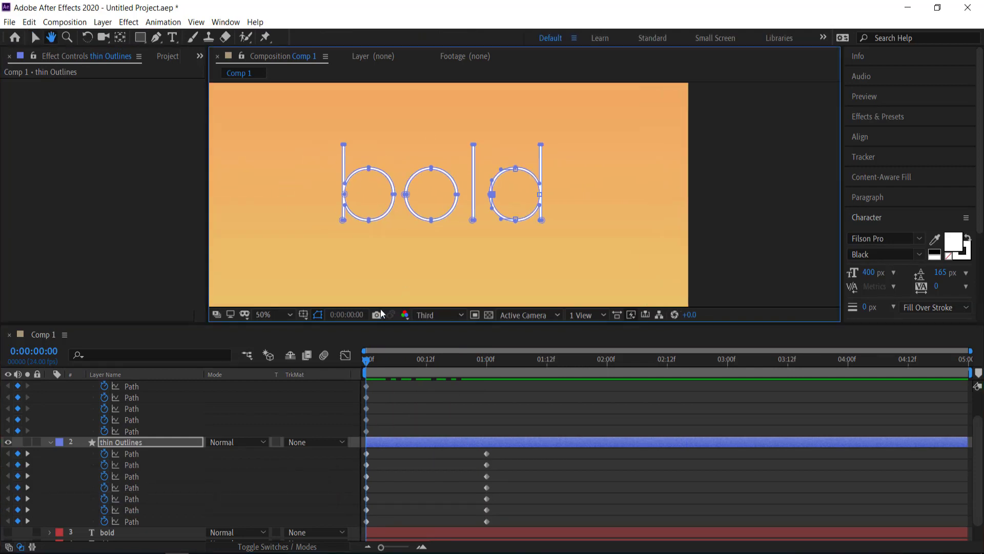
key("space")
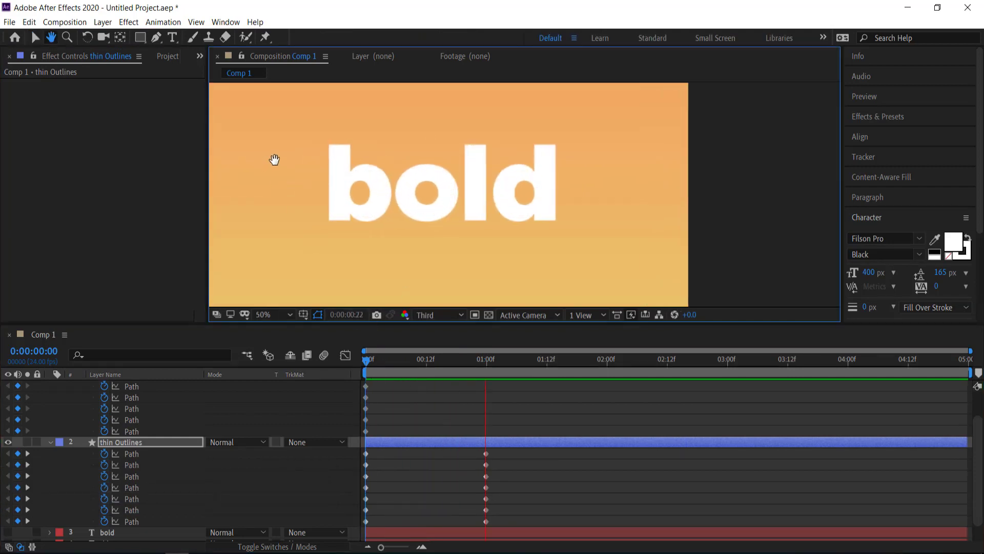
left_click_drag(533, 358, 337, 361)
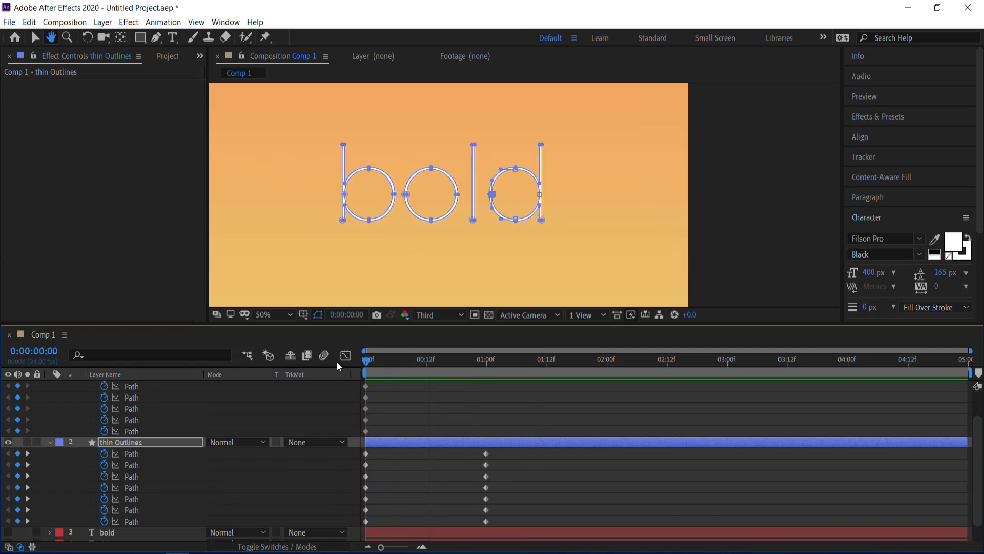
key("space")
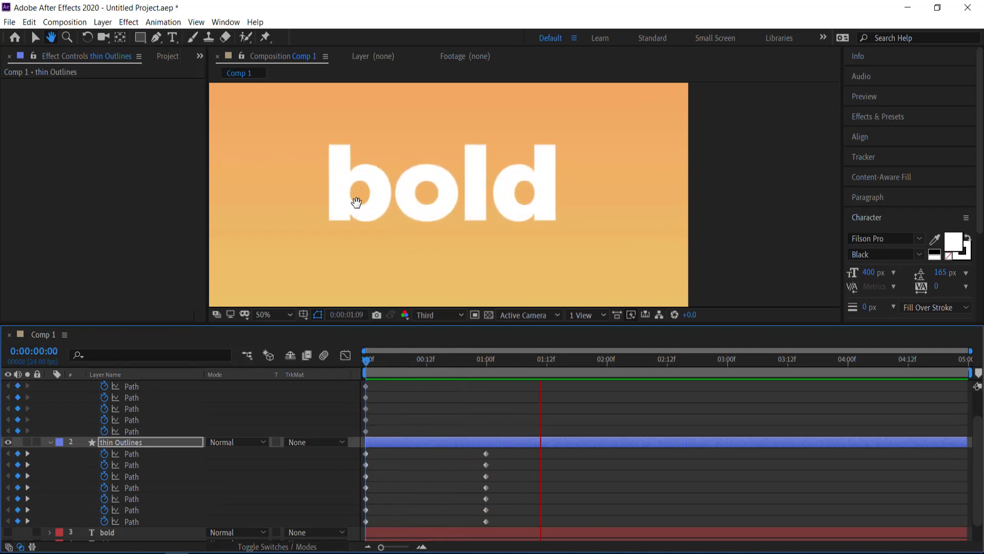
key("space")
left_click_drag(558, 362, 487, 352)
left_click(486, 349)
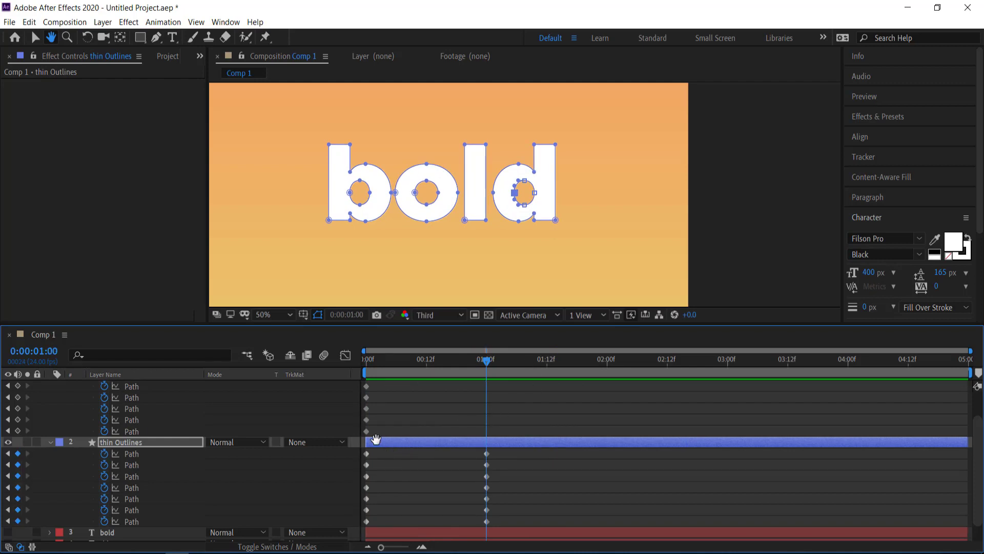
Step: Paste the seven thin 0:00 Path keyframes at 2:00 and preview the thin-bold-thin animation
left_click(34, 38)
left_click_drag(376, 454, 361, 524)
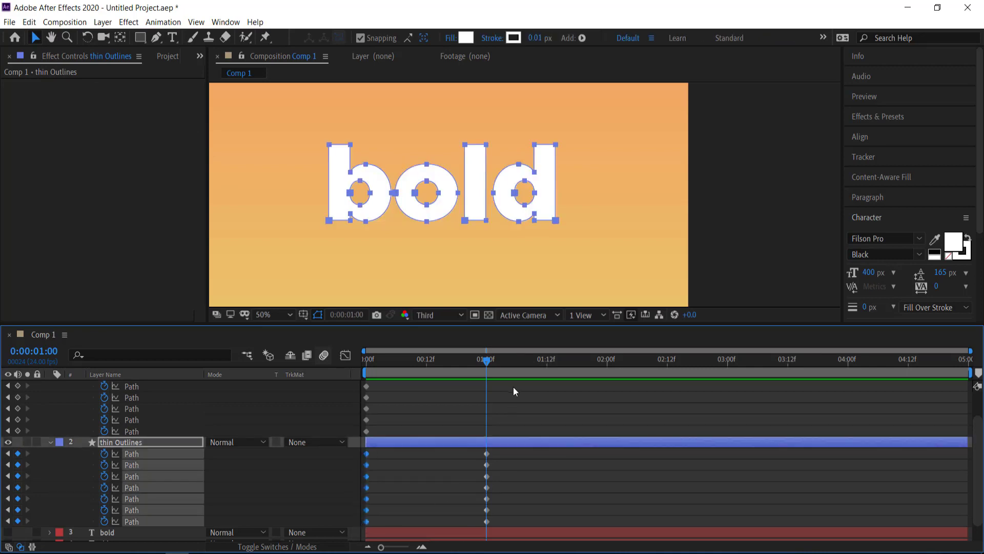
left_click_drag(487, 359, 608, 368)
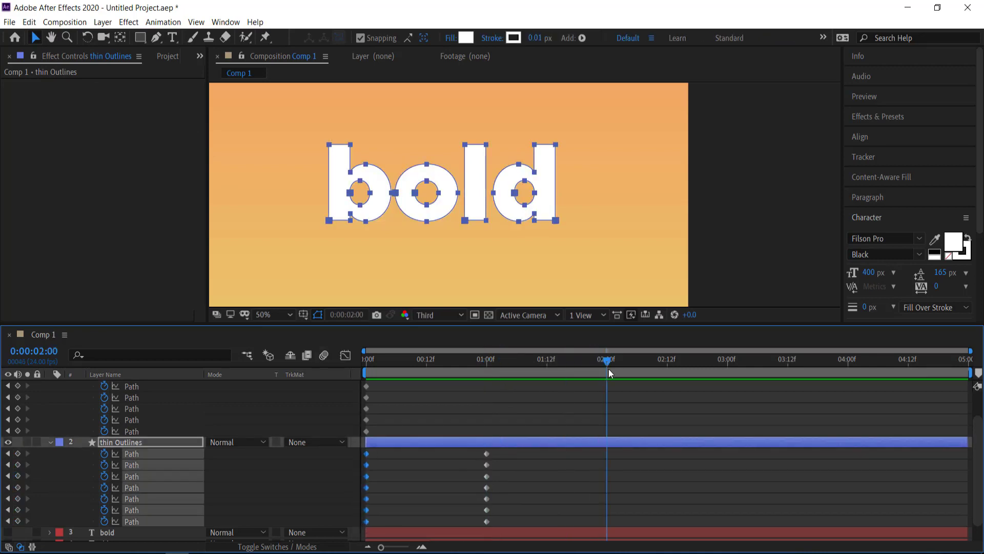
key("ctrl+v")
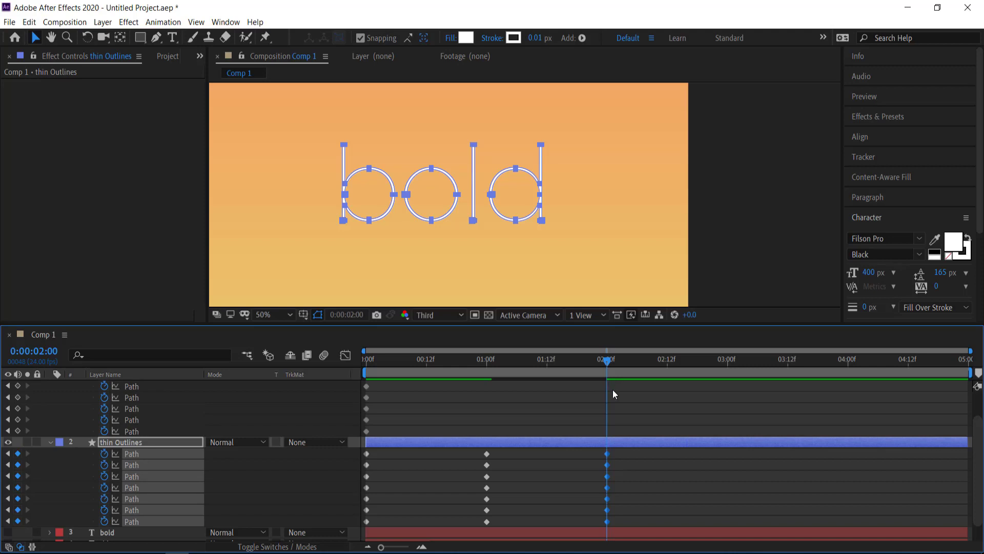
left_click_drag(595, 358, 356, 360)
key("space")
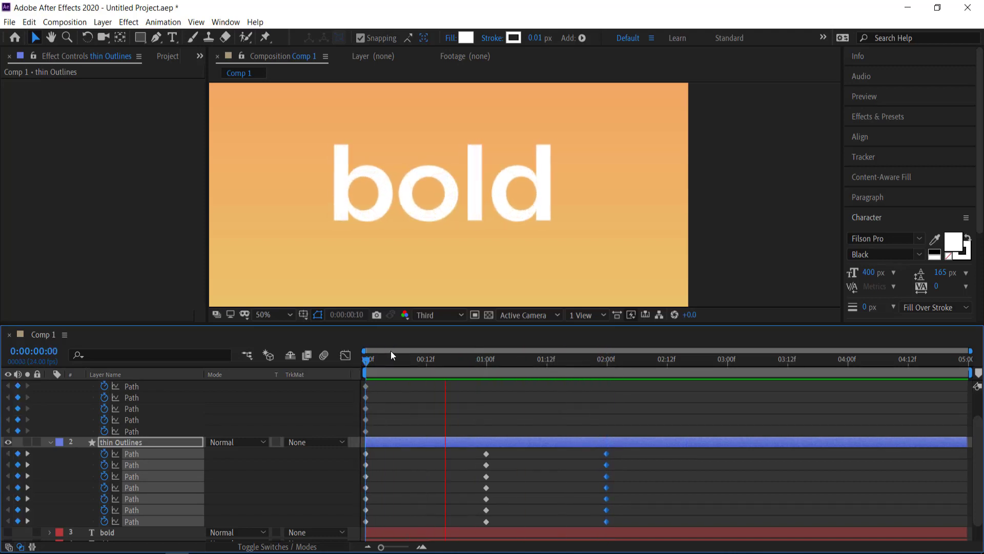
key("space")
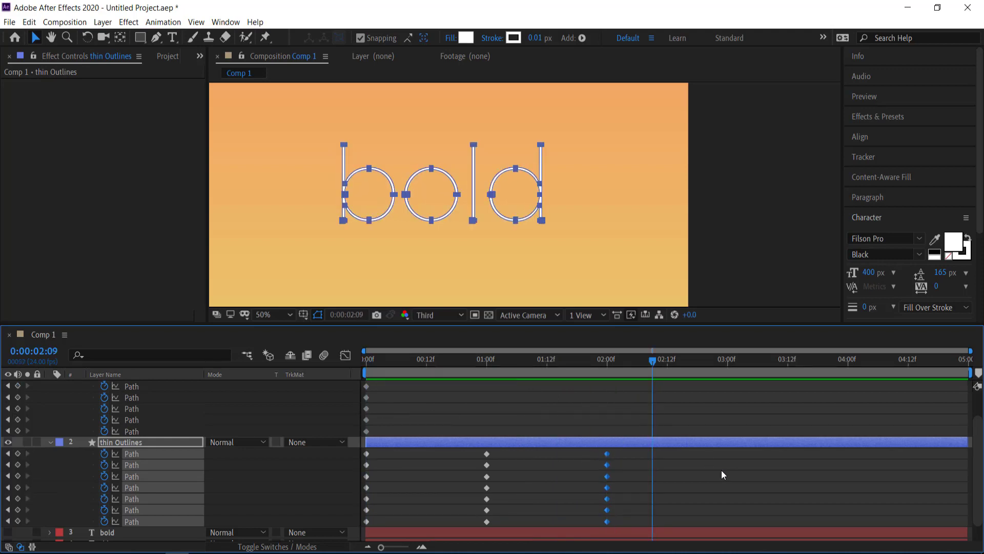
Step: Apply Easy Ease to all 21 Path keyframes
left_click_drag(630, 452, 340, 524)
right_click(364, 454)
mouse_move(414, 446)
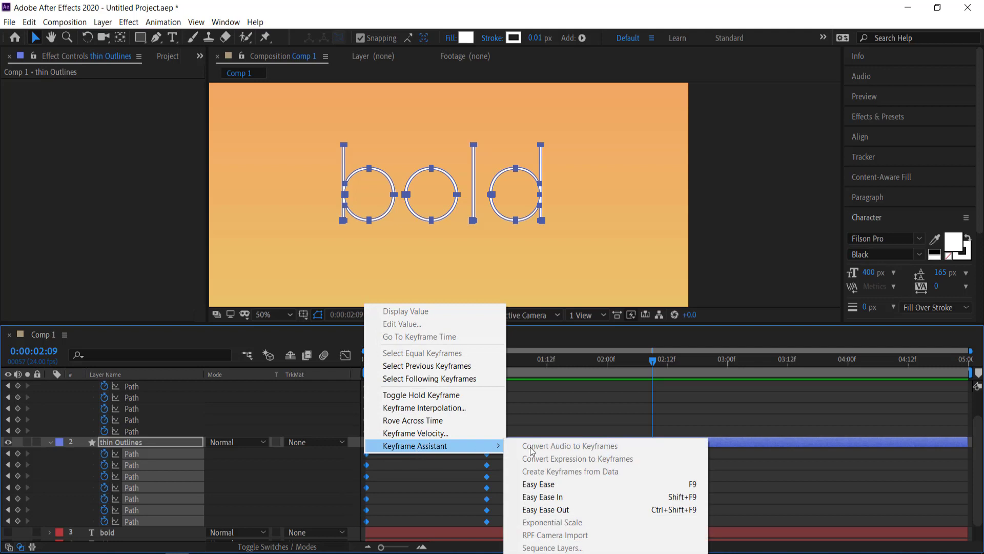
left_click(562, 486)
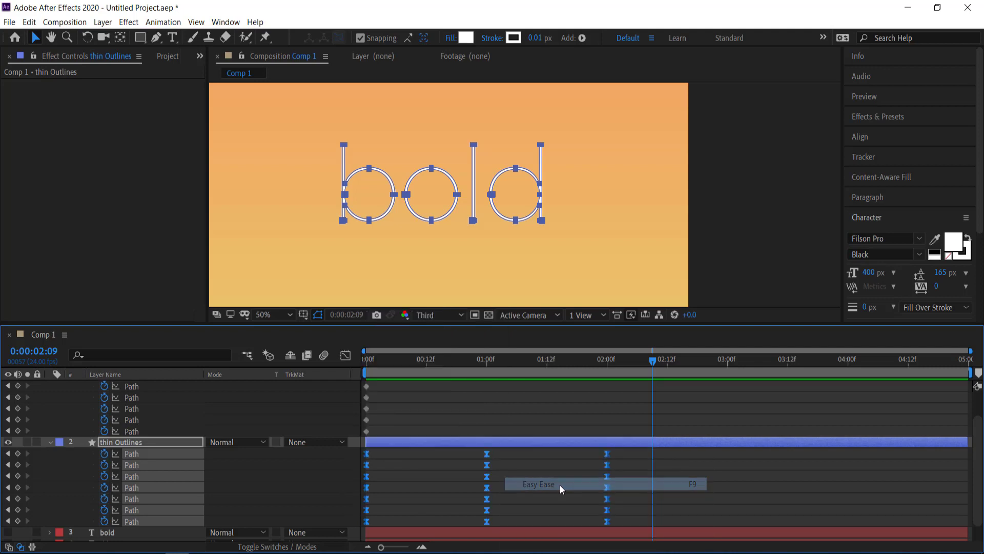
left_click(345, 355)
Step: Drag the keyframes' influence handles out to about 86% for sharp mid-morph speed peaks
left_click_drag(391, 498, 349, 522)
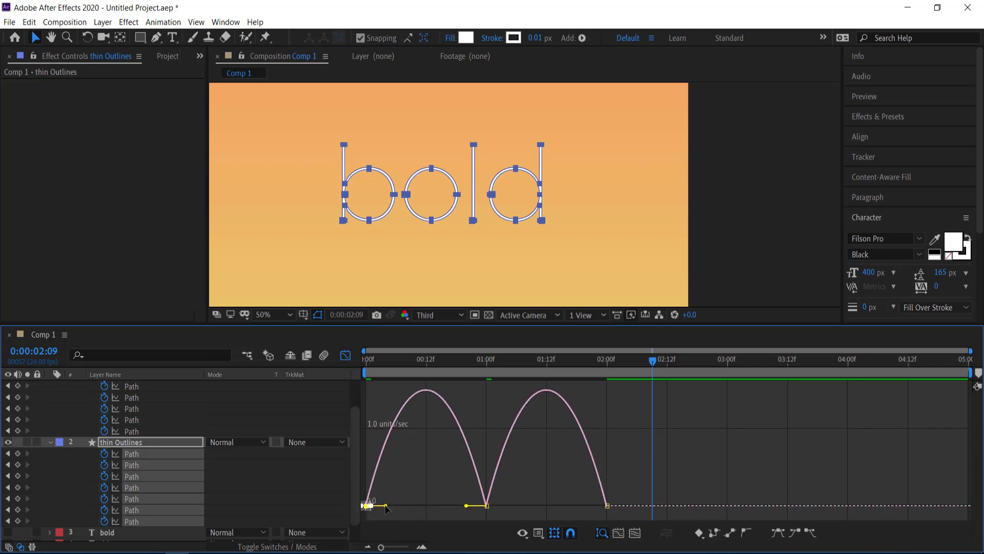
left_click_drag(386, 506, 434, 509)
left_click(483, 517)
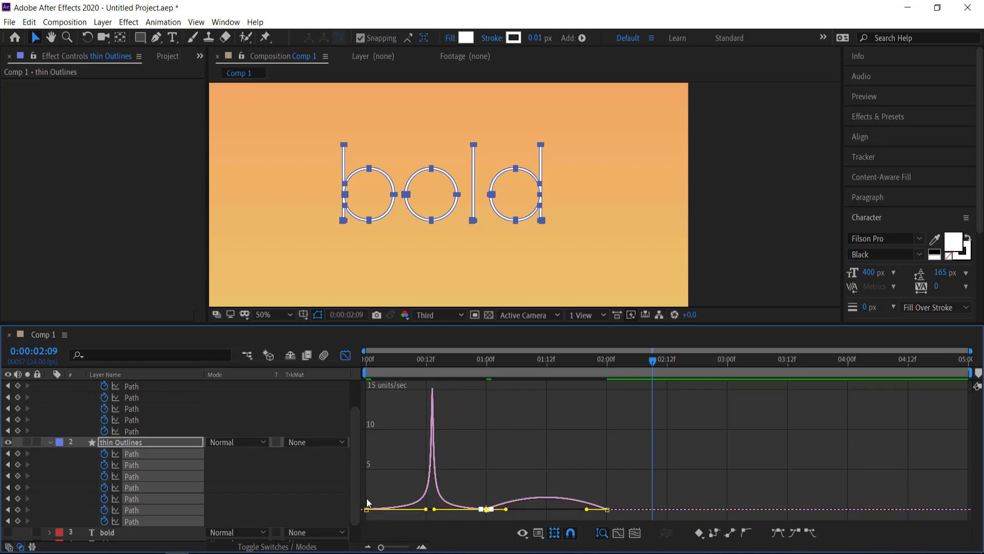
mouse_move(434, 431)
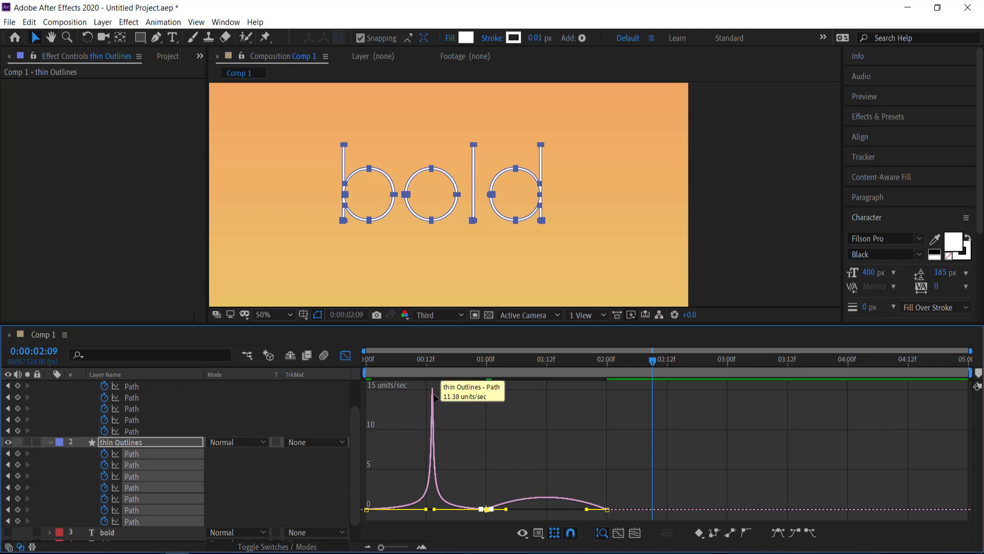
left_click(485, 510)
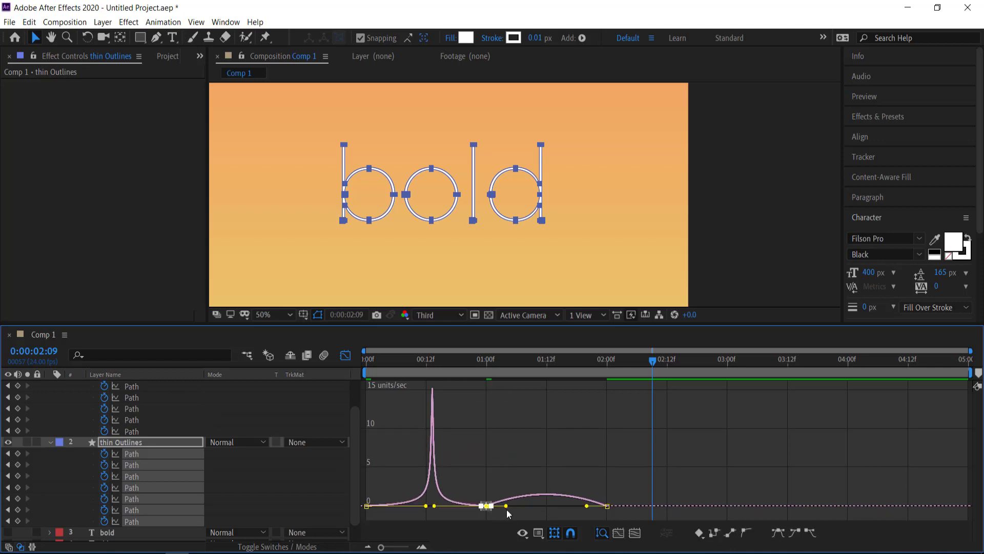
left_click_drag(506, 506, 547, 506)
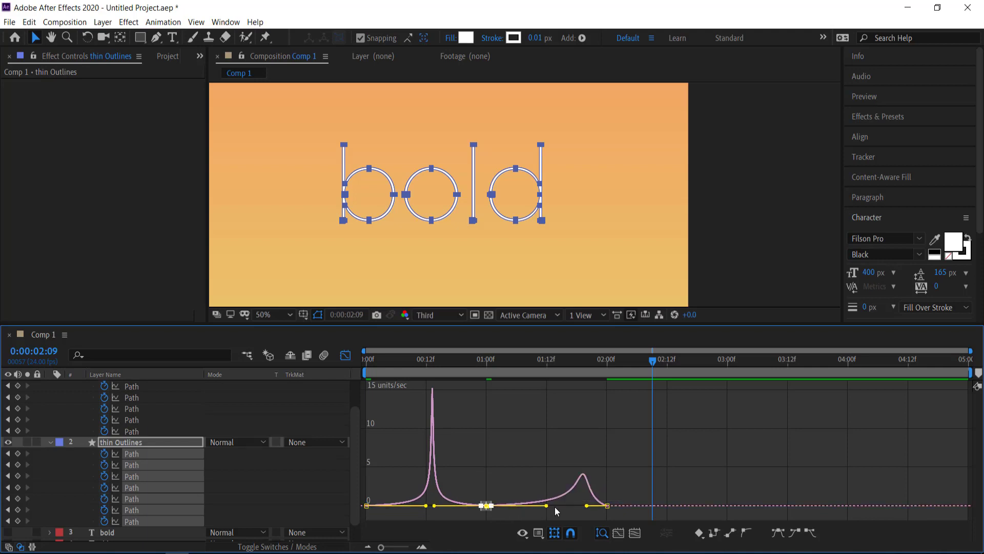
left_click_drag(615, 493, 554, 507)
left_click_drag(651, 364, 436, 359)
left_click(345, 355)
key("Home")
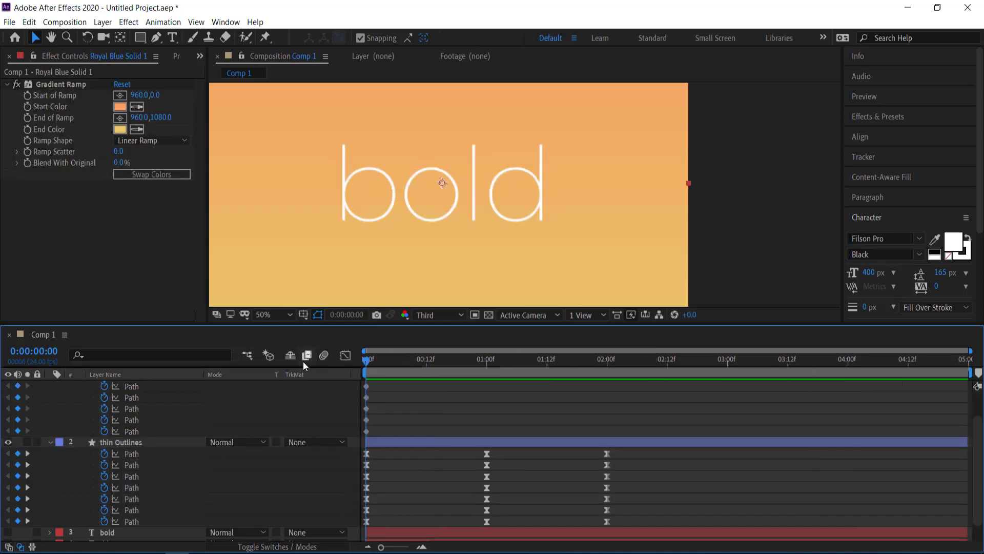
key("space")
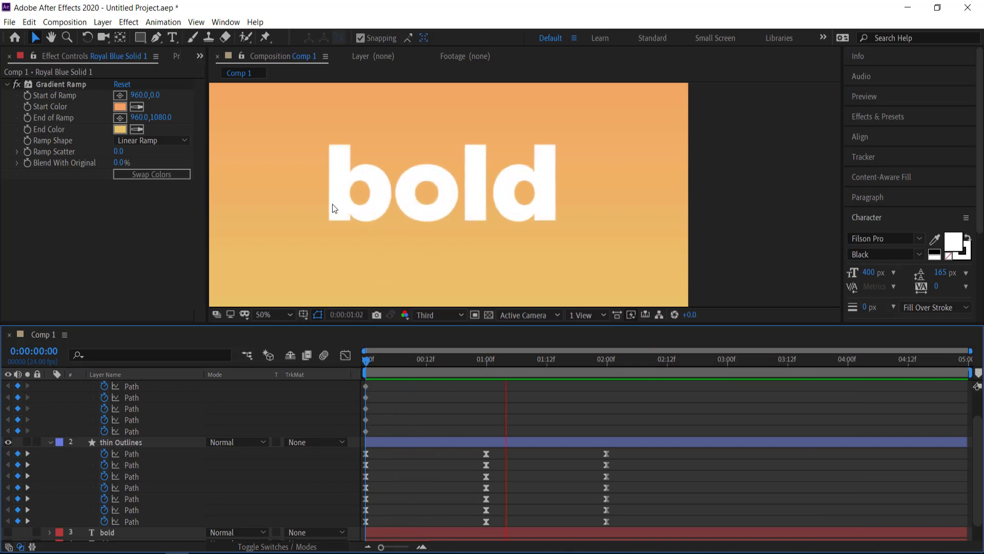
left_click(708, 359)
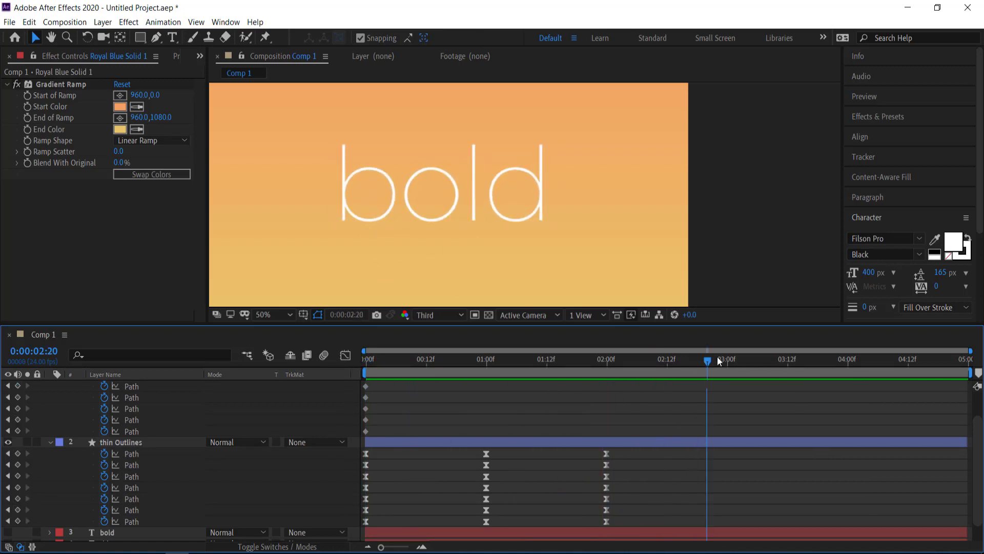
left_click_drag(711, 361, 333, 360)
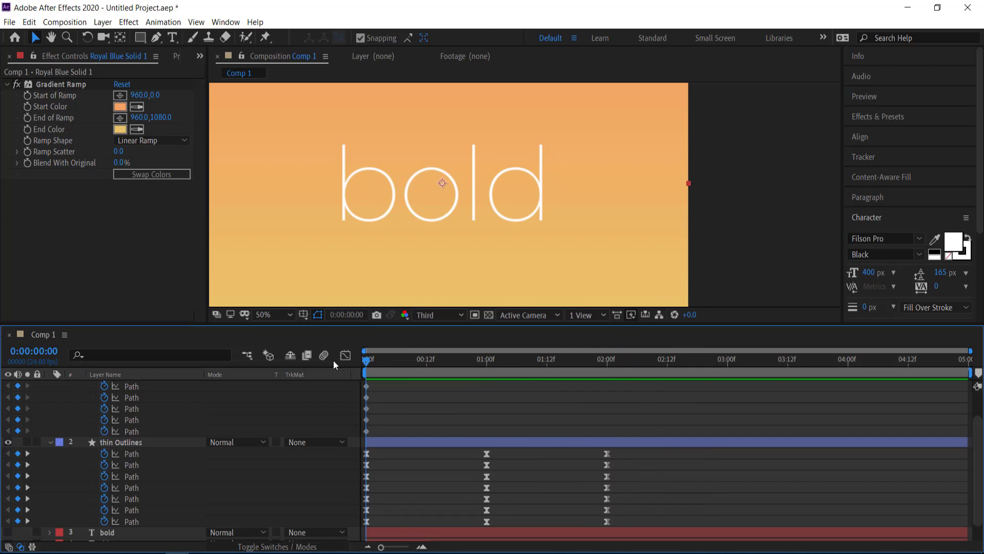
key("space")
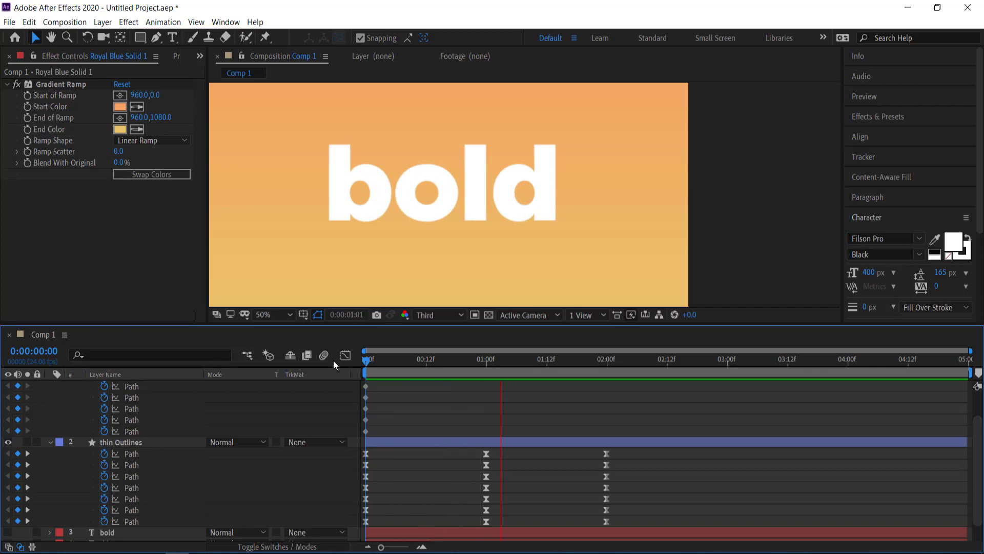
key("space")
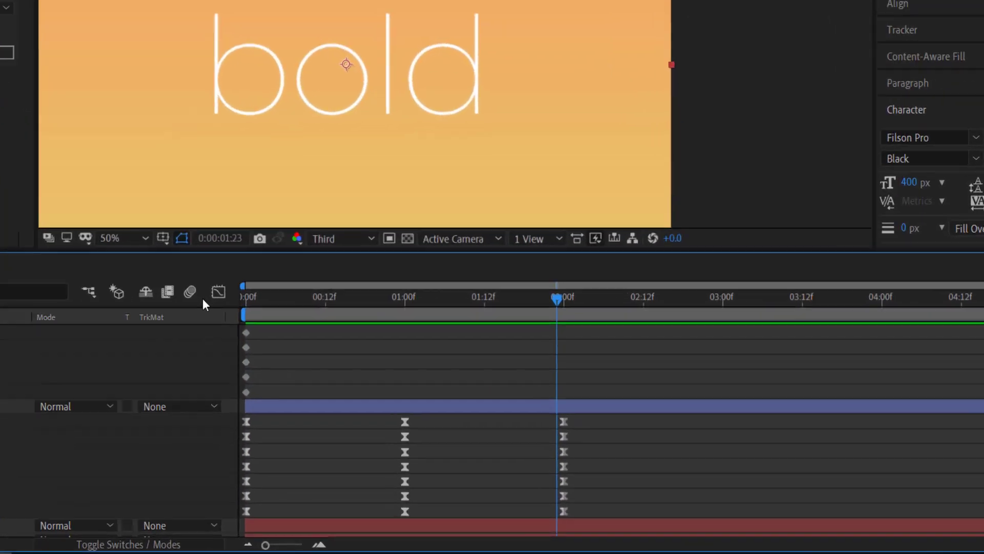